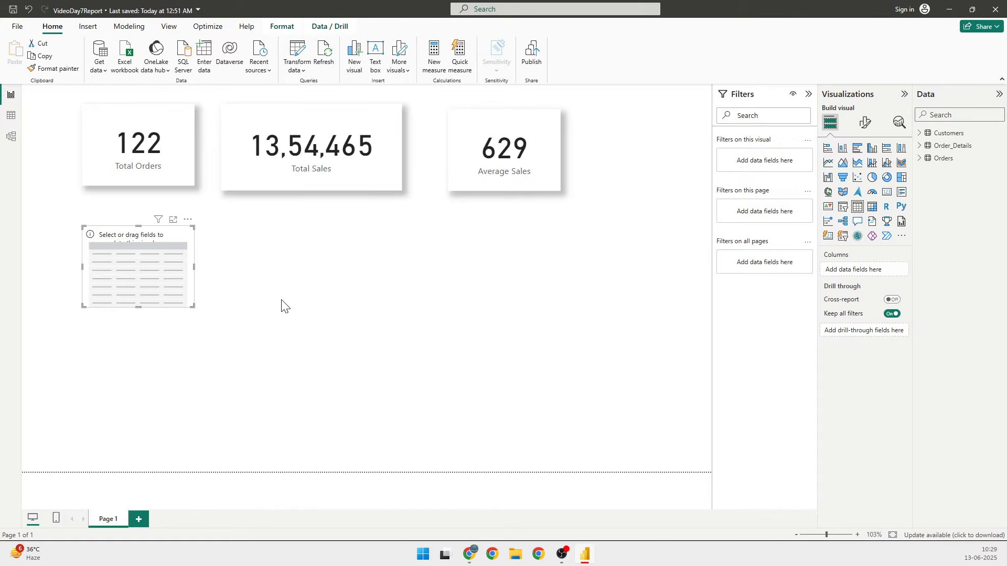
Enlarge the empty table visual and fill it with the Customer Name, OrderID and OrderDate fields from the Orders table.
drag(193, 306, 436, 439)
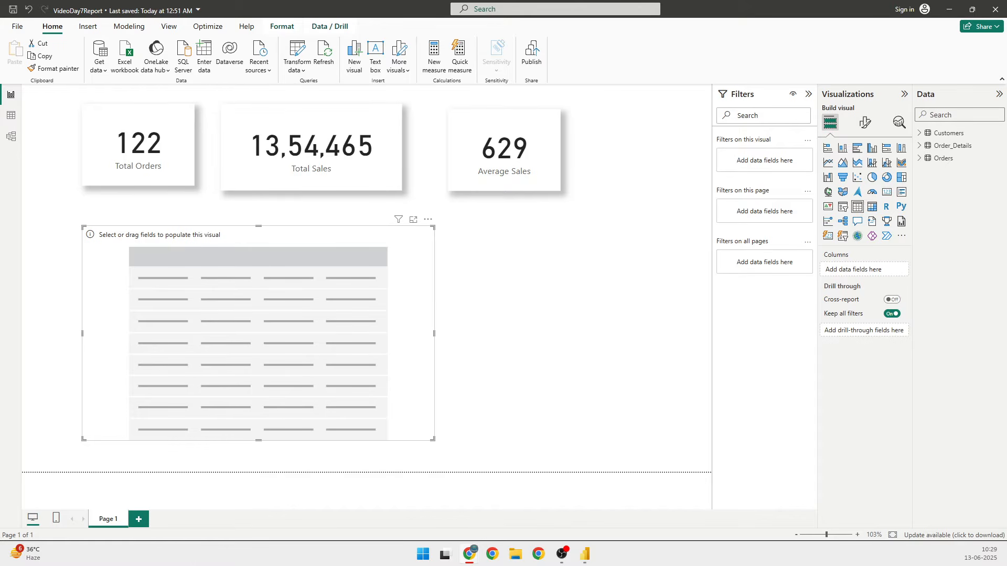
click(917, 134)
click(918, 135)
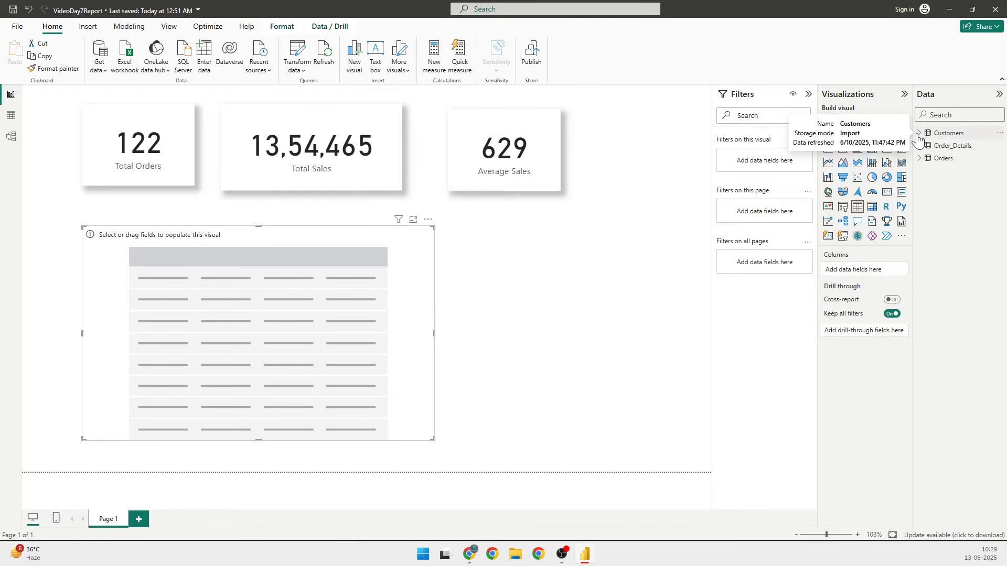
click(920, 158)
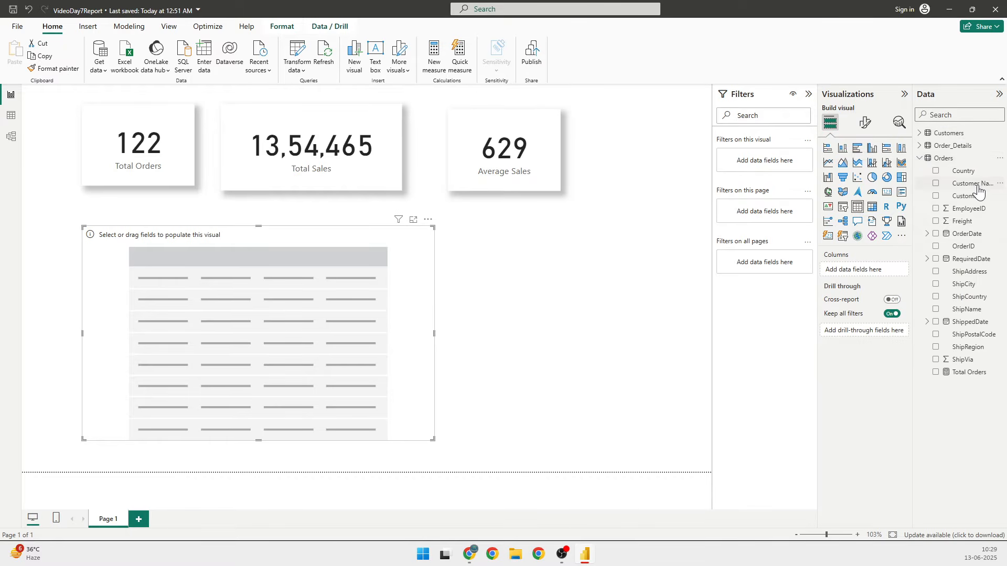
click(936, 184)
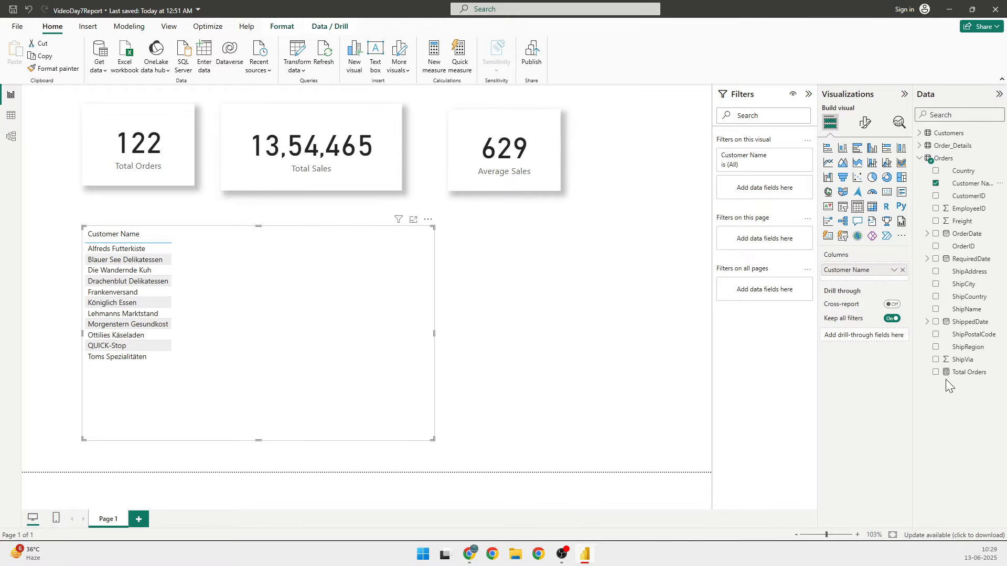
click(936, 247)
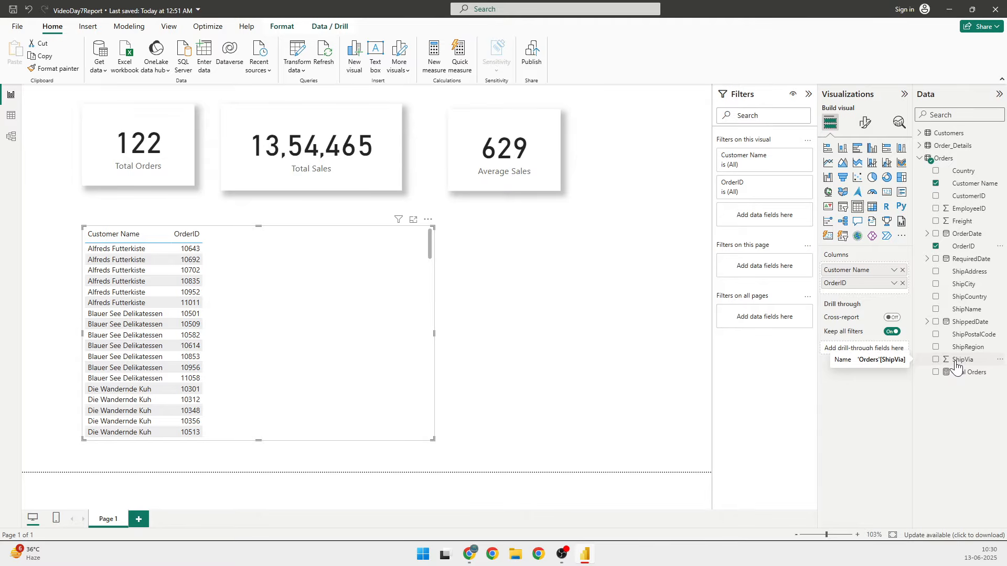
click(936, 235)
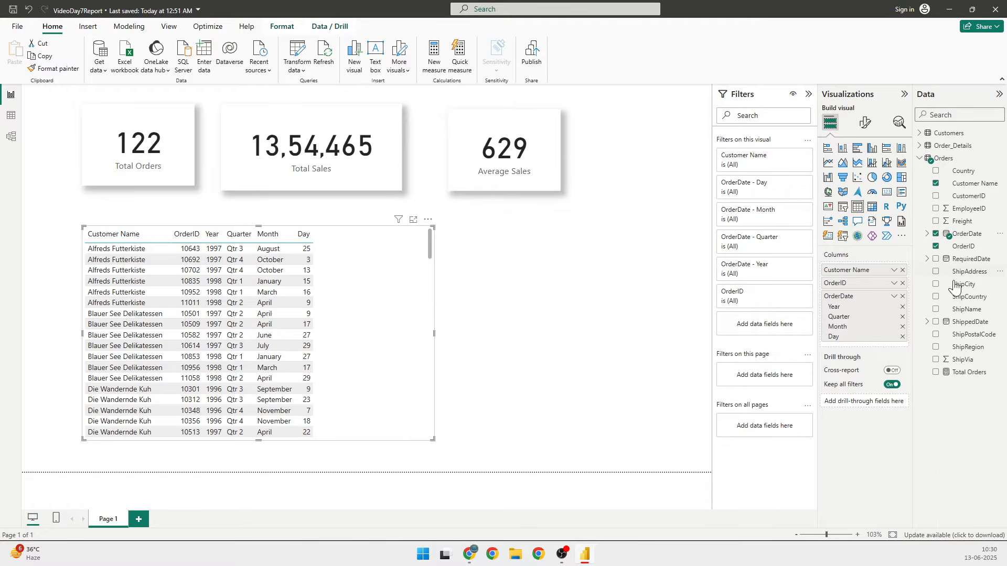
Add the Total Sales measure from Order_Details as the table visual's last column.
click(920, 157)
click(920, 146)
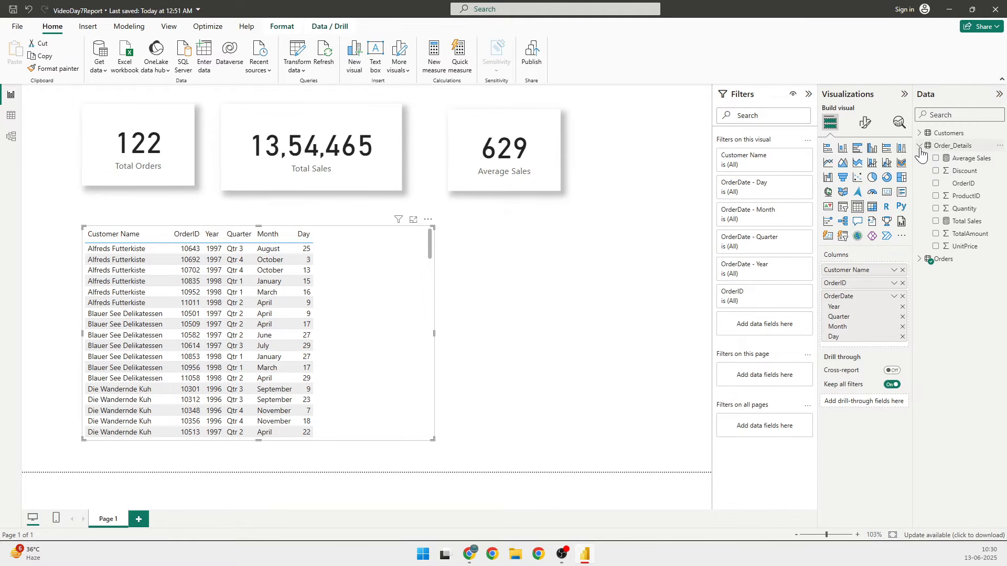
click(937, 222)
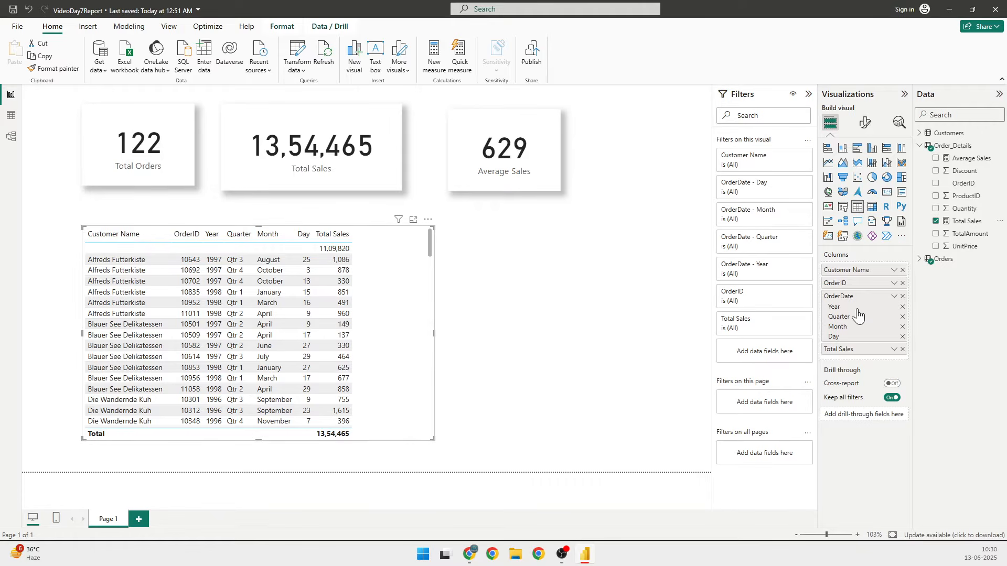
Show OrderDate as a plain date instead of a date hierarchy, and narrow the table visual to fit its columns.
click(894, 297)
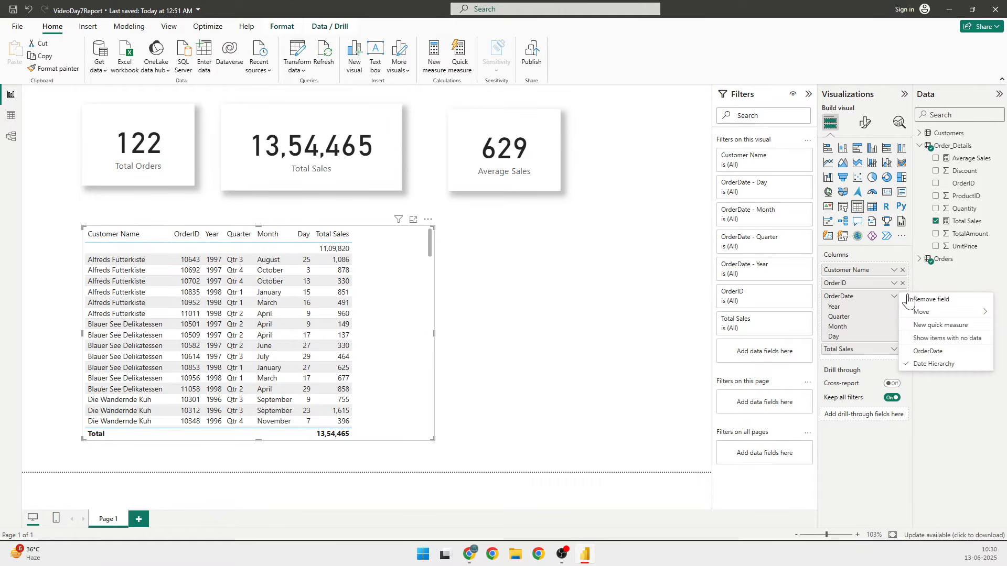
click(927, 352)
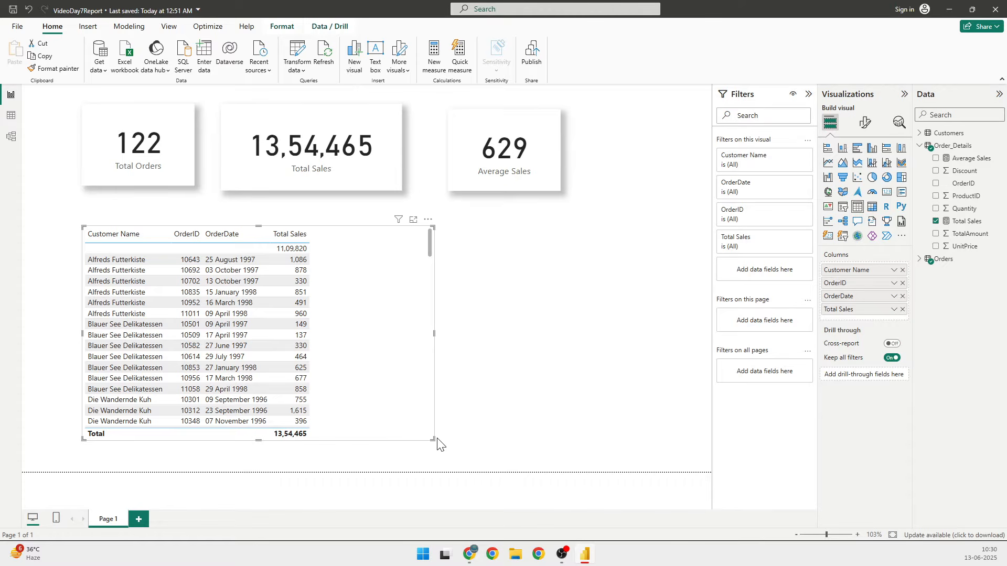
drag(433, 439, 325, 452)
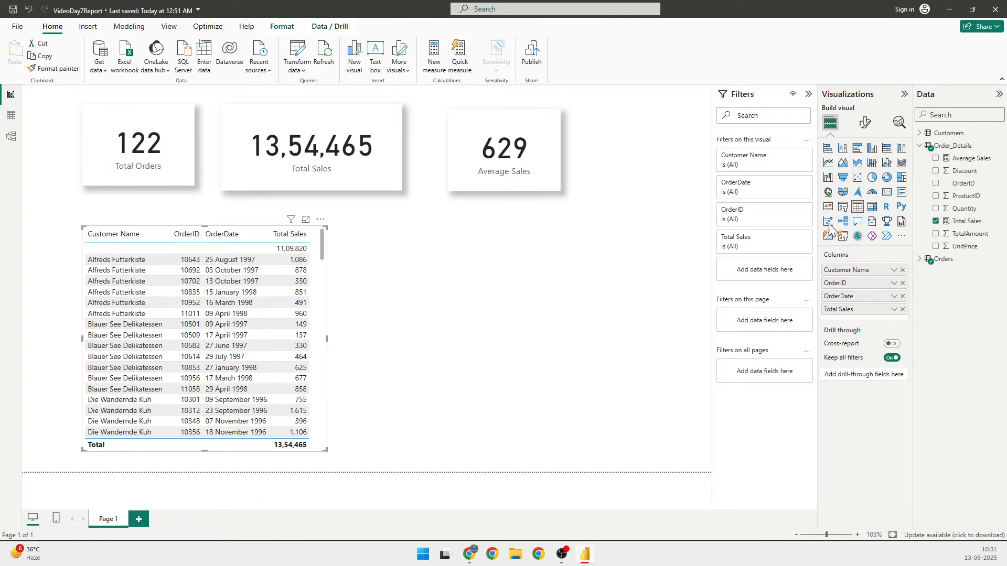
Turn on the shadow effect for the customer orders table visual and deselect it.
click(865, 124)
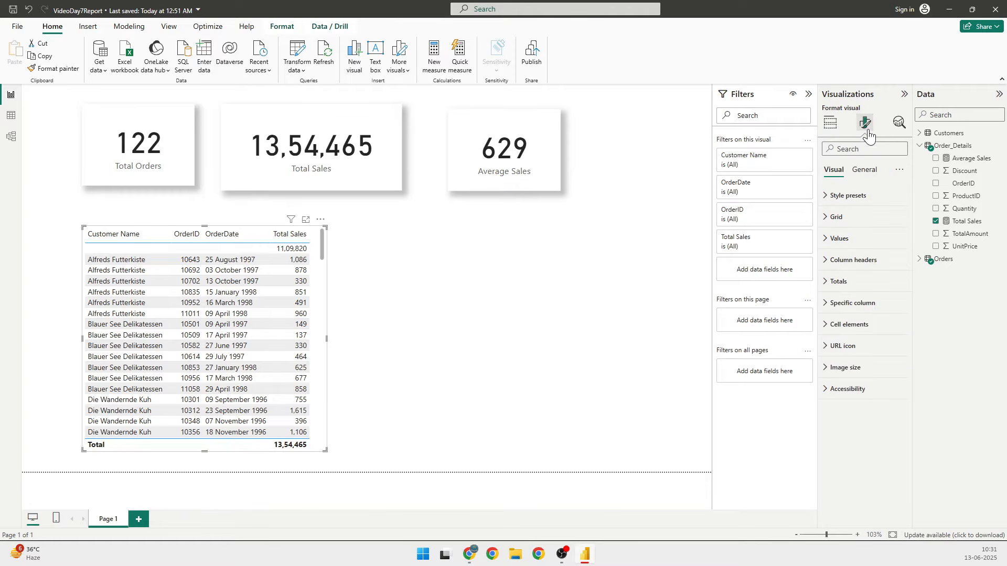
click(863, 176)
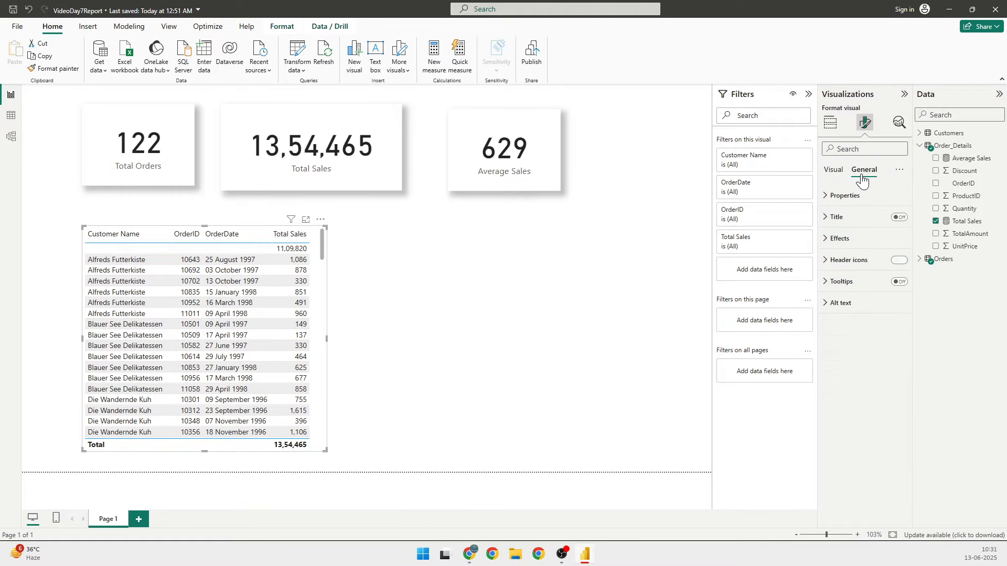
click(824, 240)
click(896, 375)
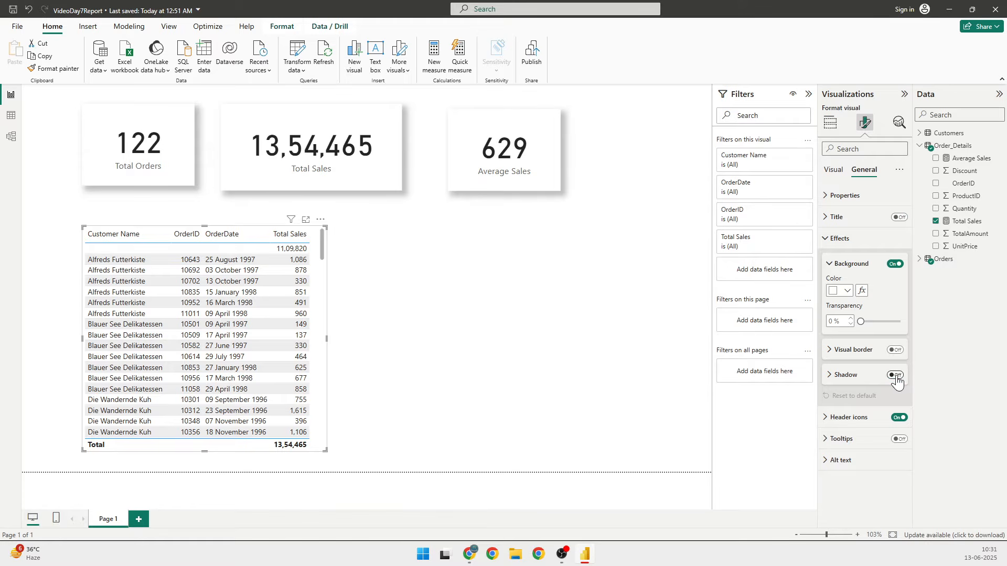
click(448, 361)
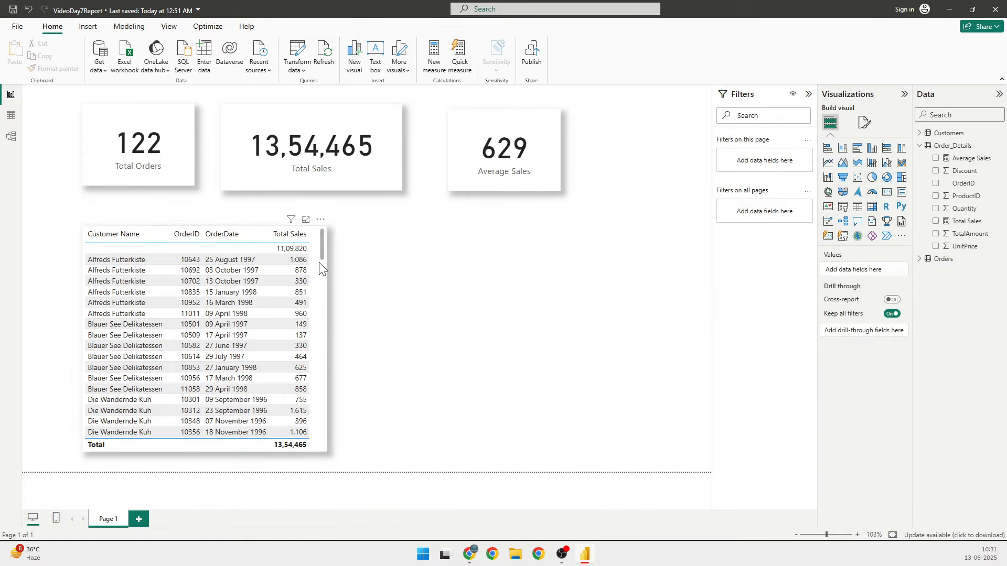
Widen the table visual slightly and widen its OrderID column to separate it from OrderDate.
scroll(314, 430, down, 5)
click(325, 450)
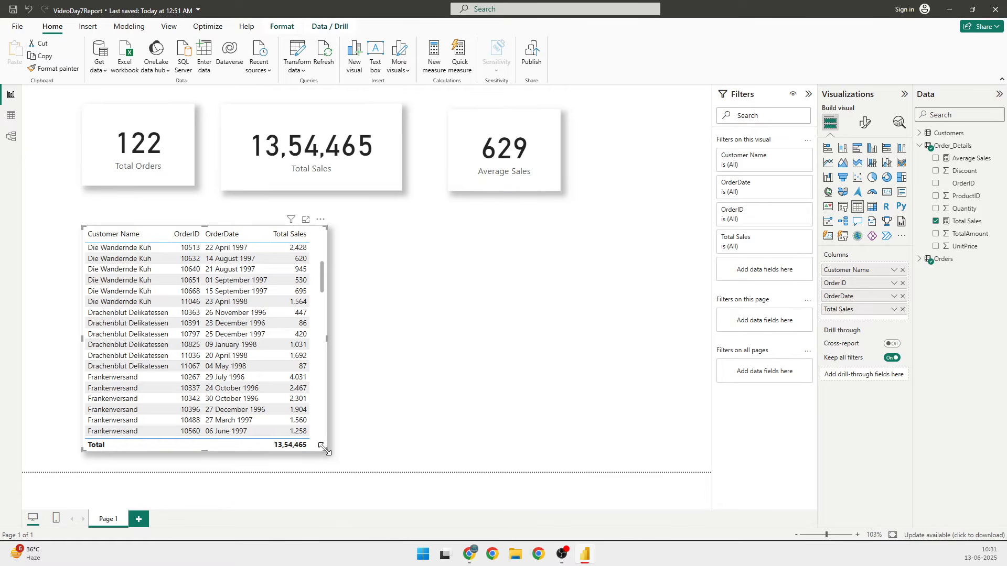
mouse_move(327, 452)
mouse_down()
mouse_move(373, 454)
mouse_move(336, 447)
mouse_up()
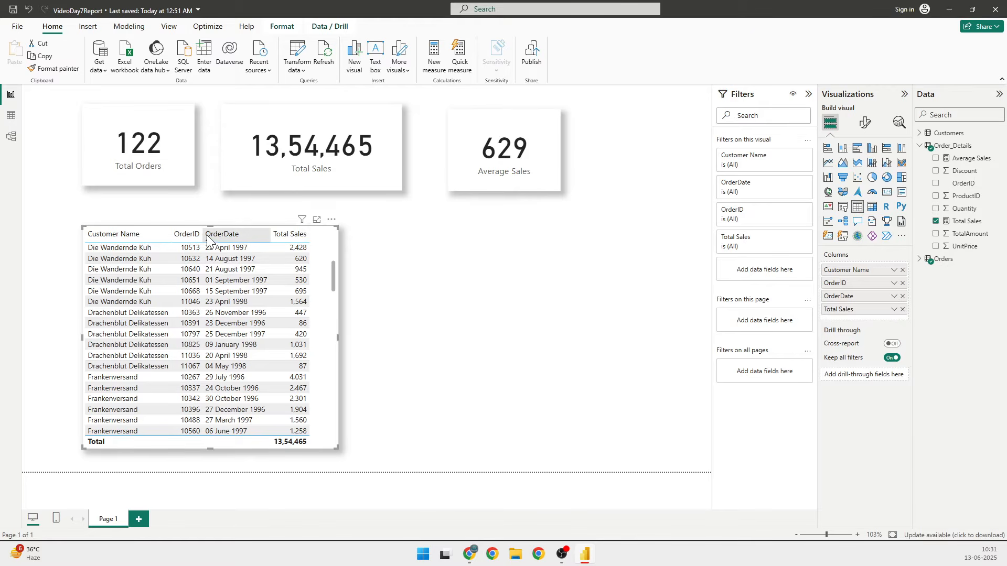
drag(204, 237, 211, 234)
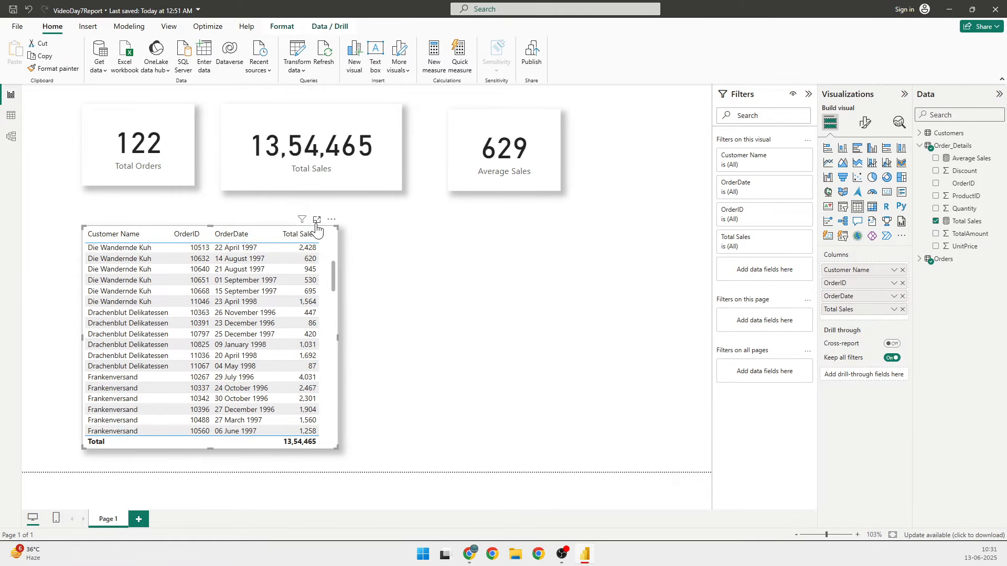
click(283, 26)
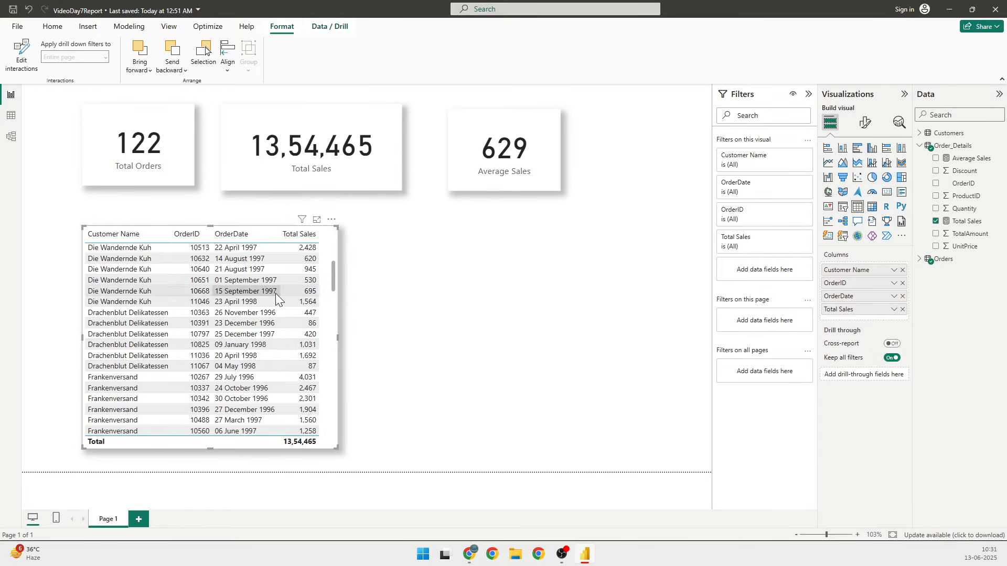
click(332, 221)
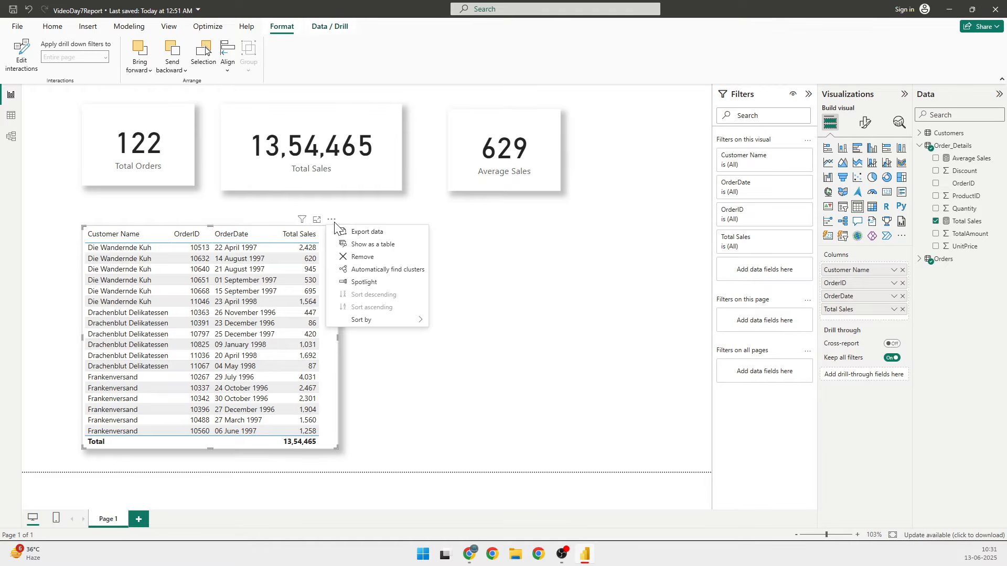
click(520, 254)
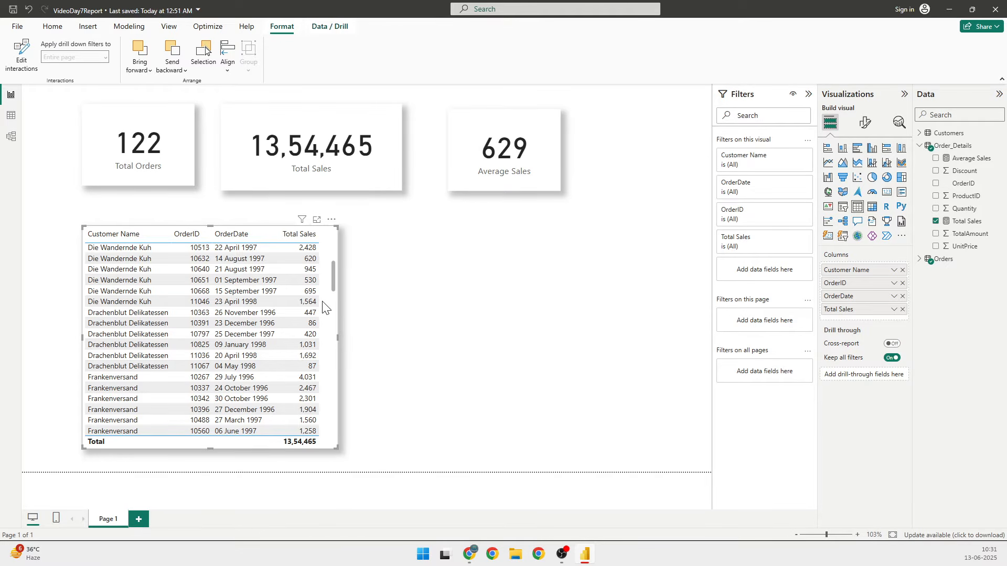
Try the Minimal, Bold header and Alternating rows style presets on the table visual.
click(866, 123)
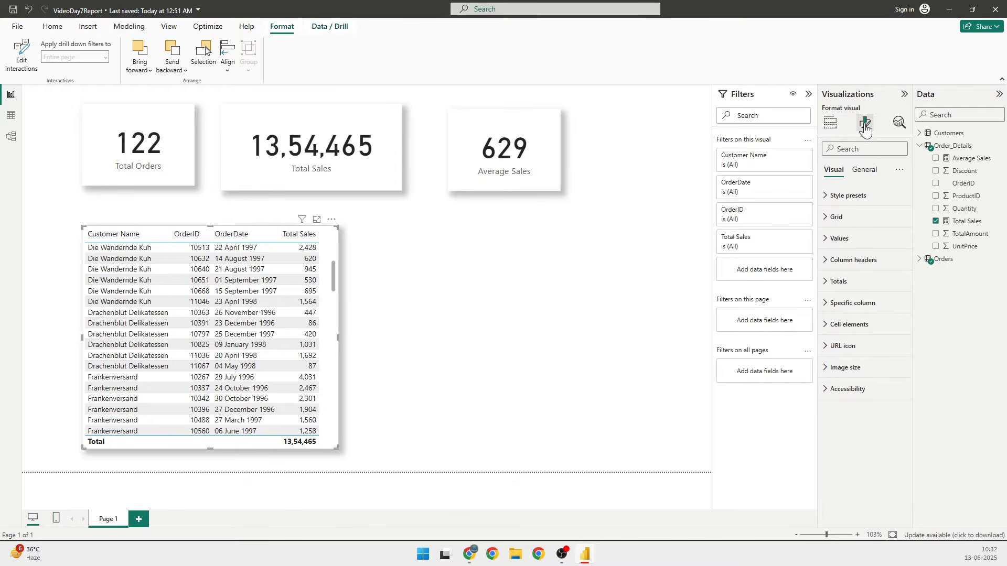
click(831, 197)
click(896, 221)
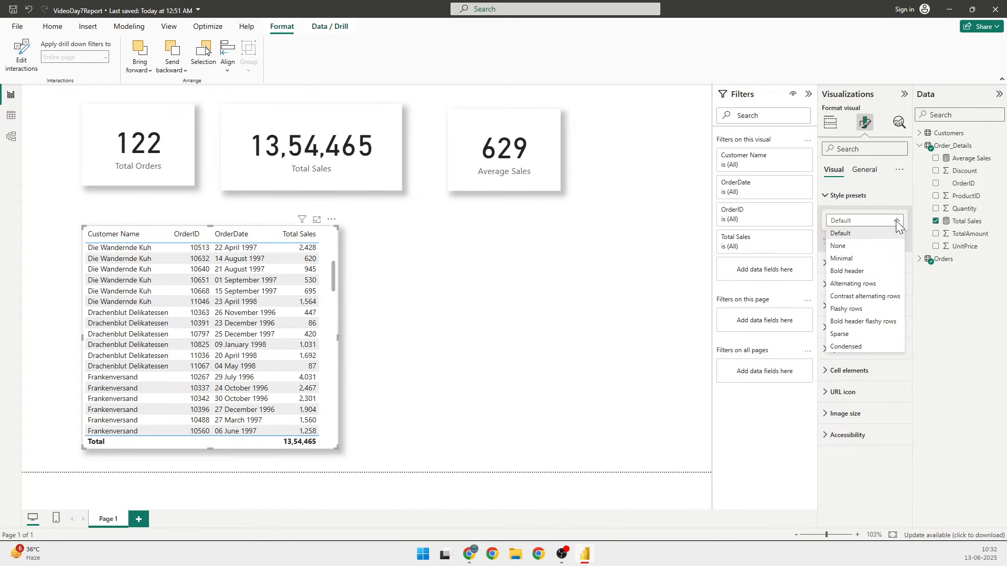
click(860, 258)
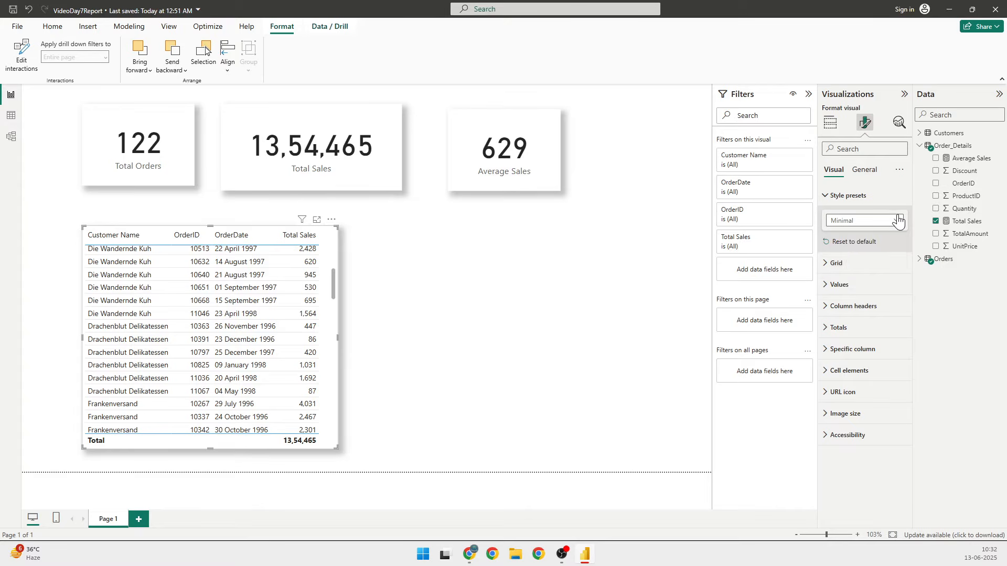
click(900, 221)
click(858, 271)
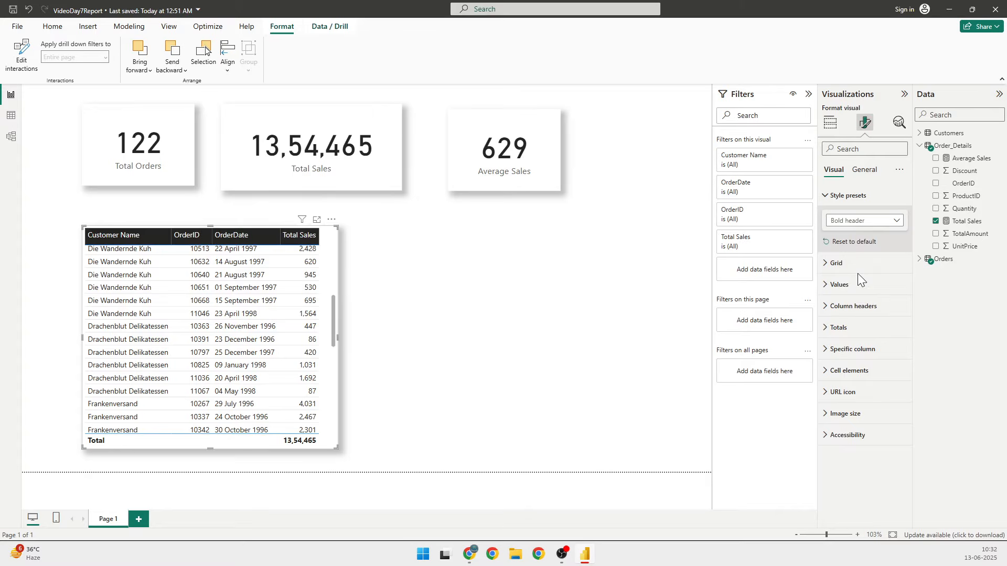
click(891, 226)
click(862, 284)
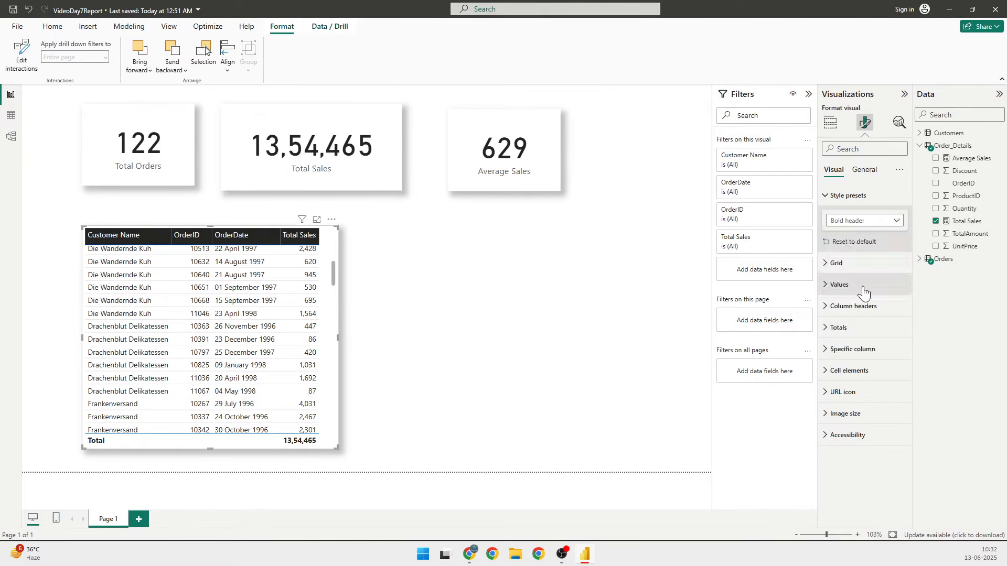
Try the Contrast alternating rows, Flashy rows, Bold header flashy rows and Sparse style presets on the table visual.
click(892, 221)
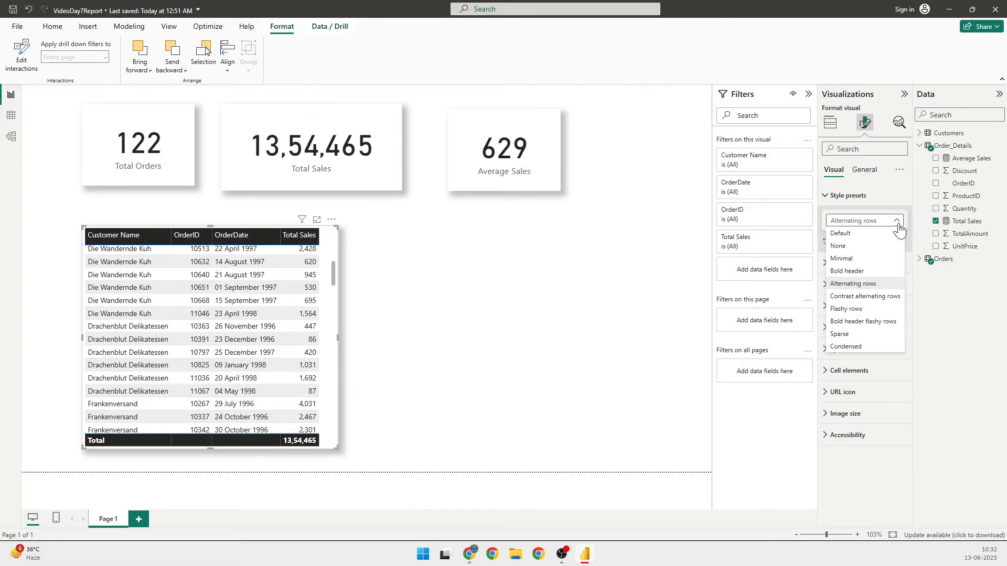
click(882, 297)
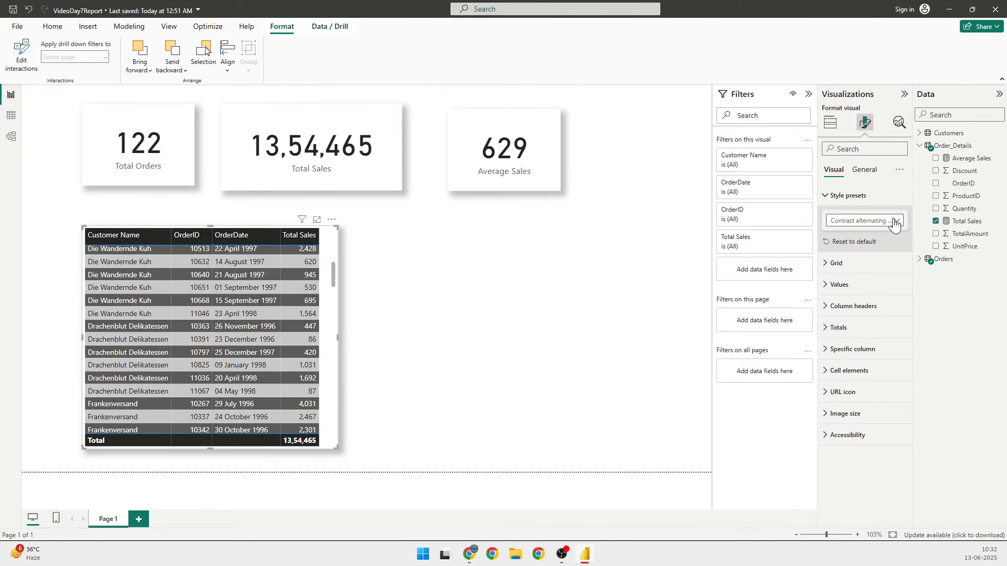
click(899, 222)
click(872, 310)
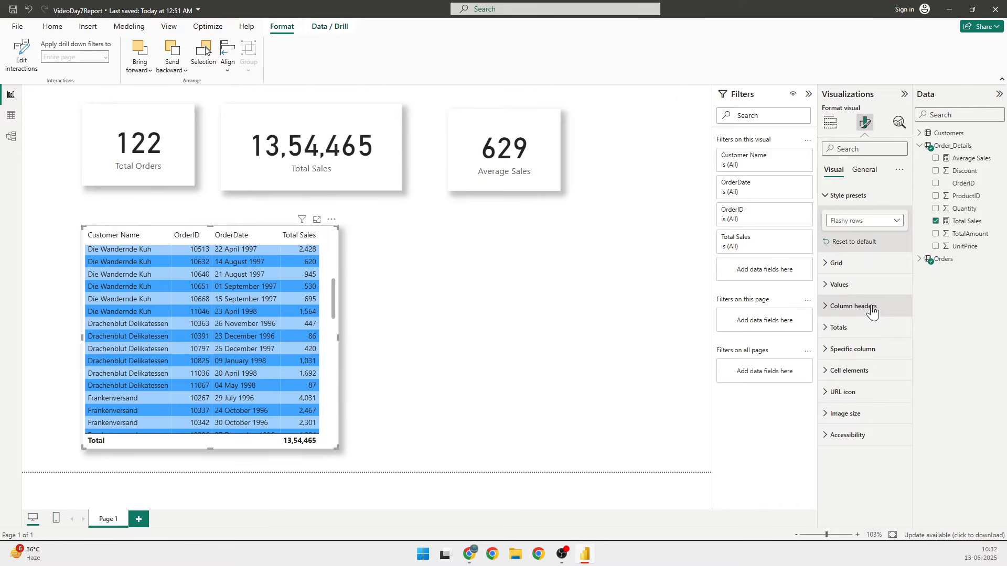
click(896, 222)
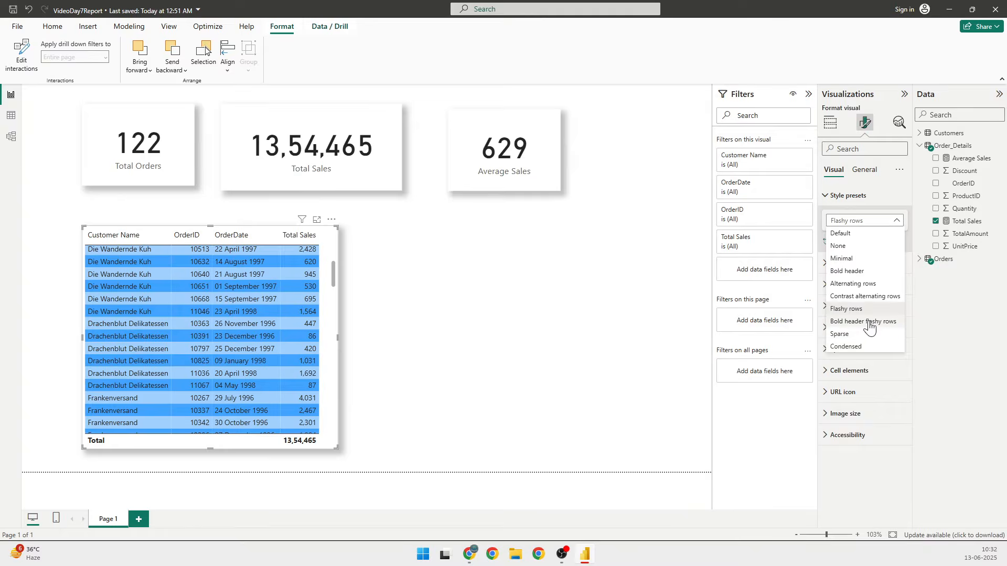
click(869, 324)
click(896, 221)
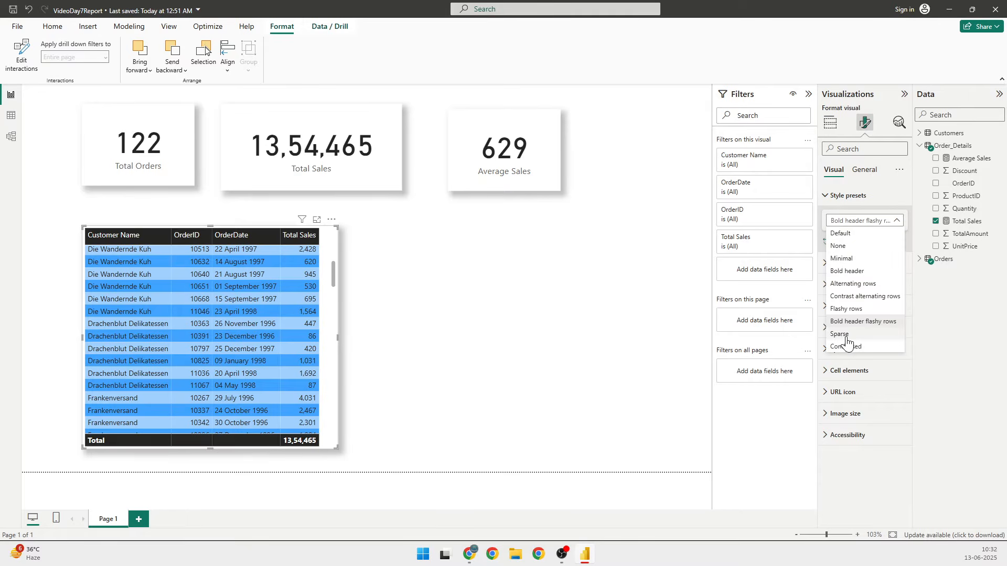
click(848, 327)
click(891, 220)
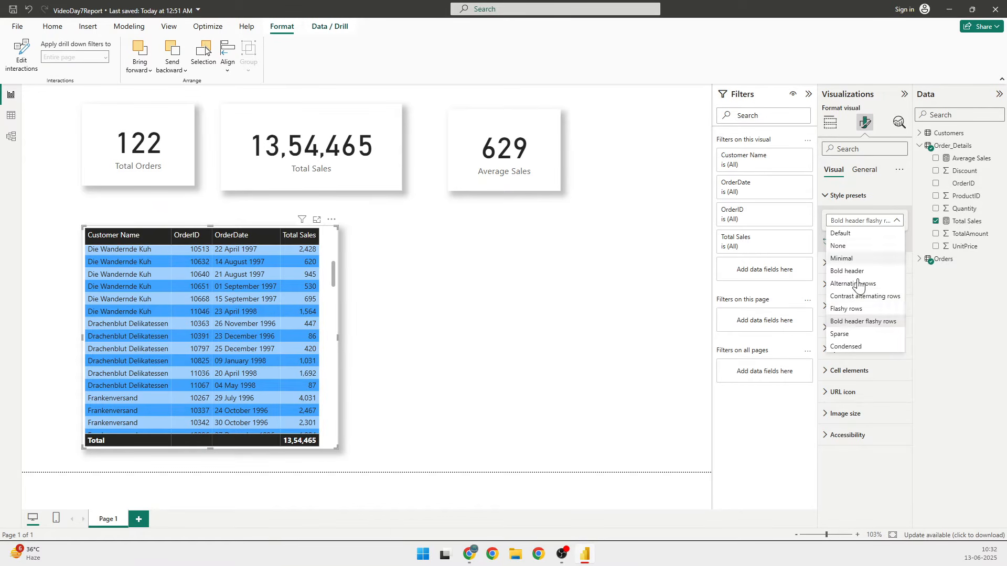
click(844, 334)
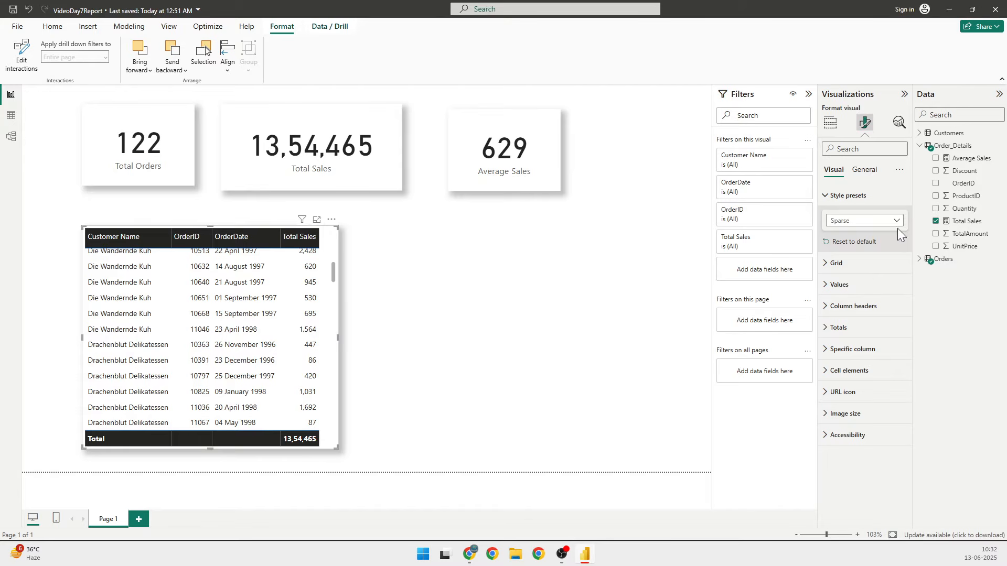
Apply the Condensed style preset to the table visual and return to its first rows.
click(896, 221)
click(863, 346)
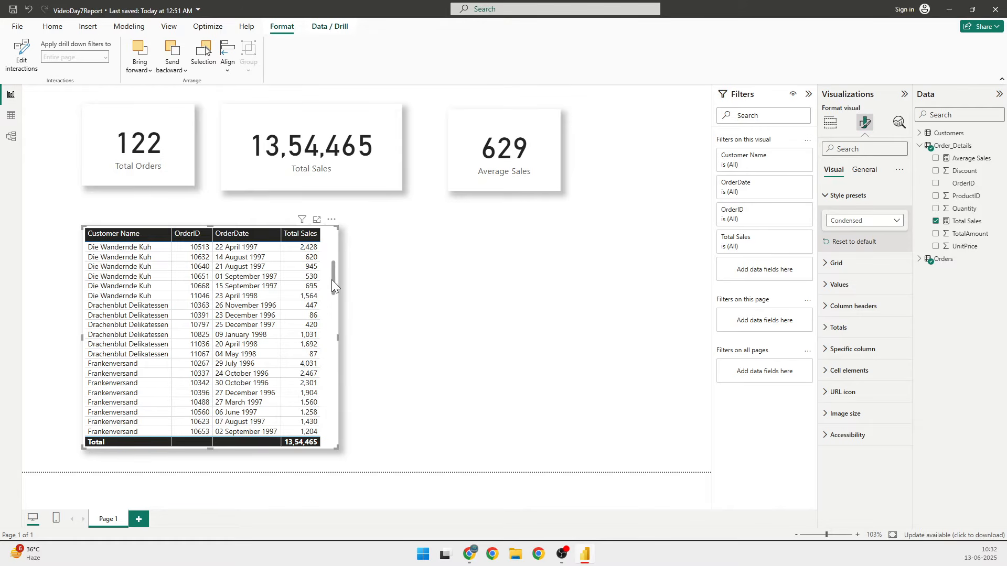
drag(332, 279, 331, 238)
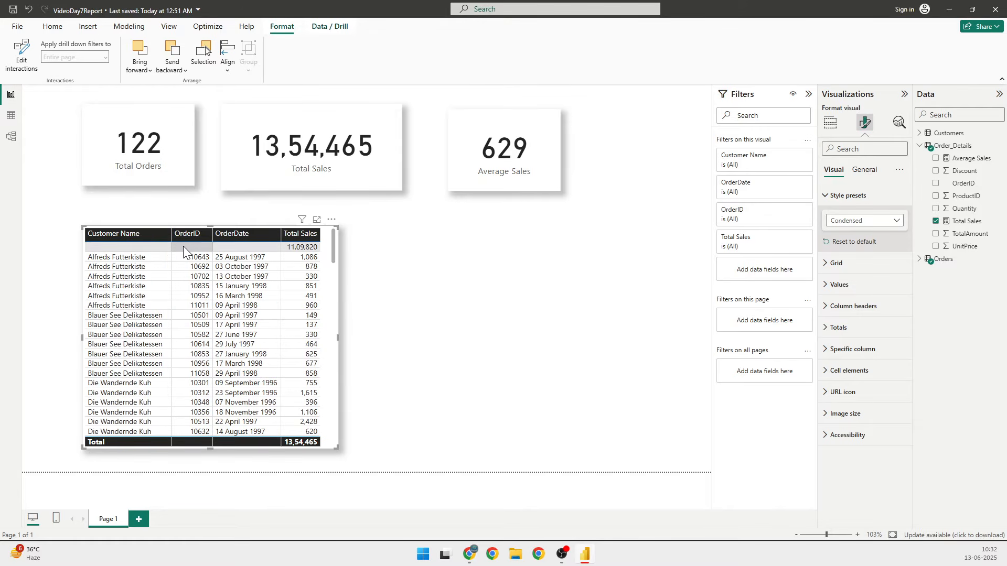
Turn off the totals row of the table visual.
click(826, 196)
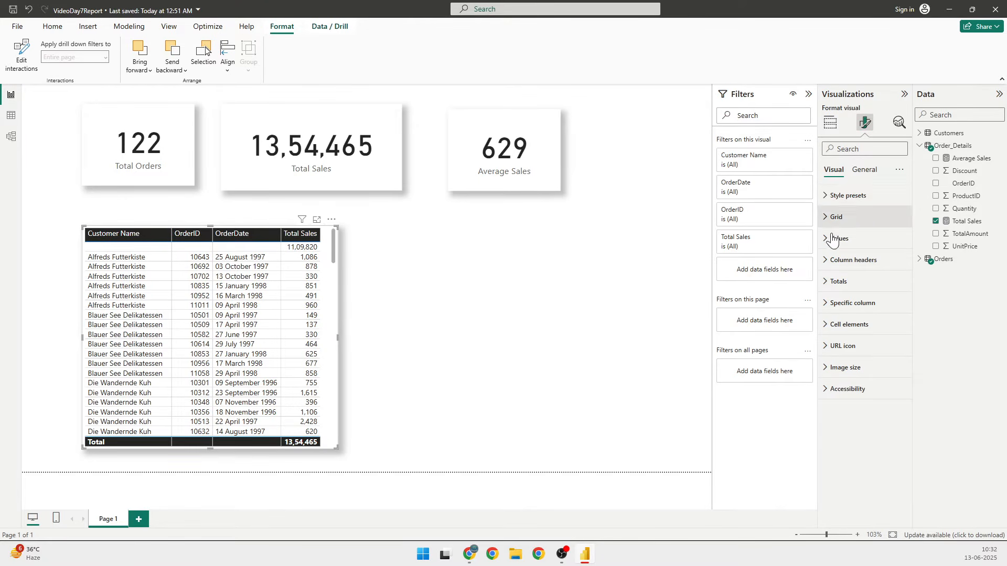
click(829, 282)
click(895, 307)
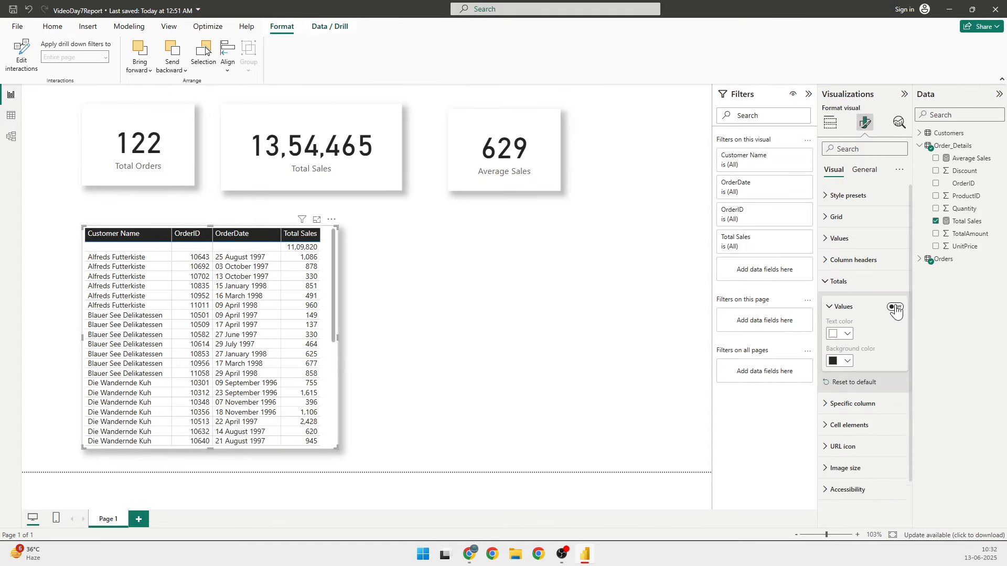
click(827, 283)
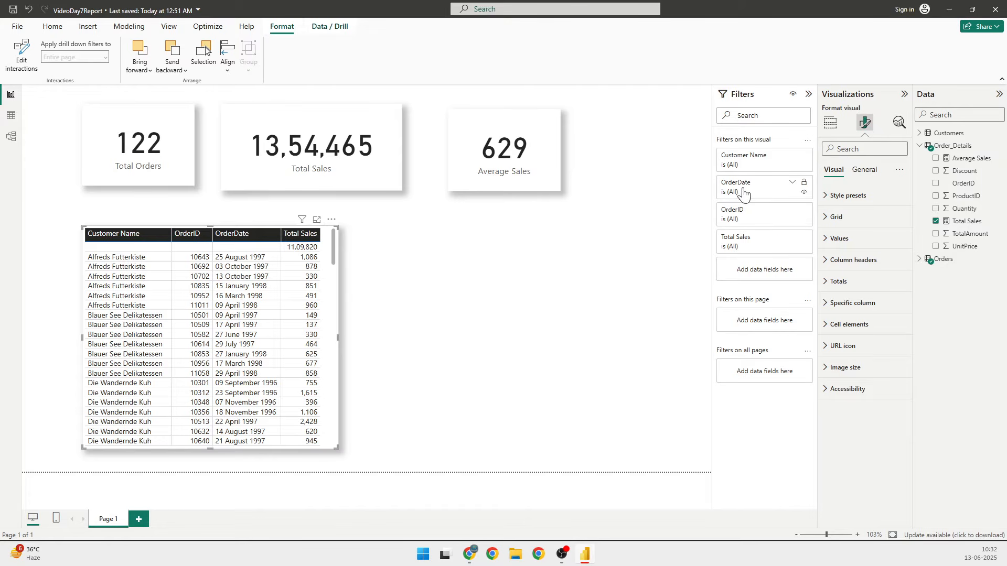
click(792, 240)
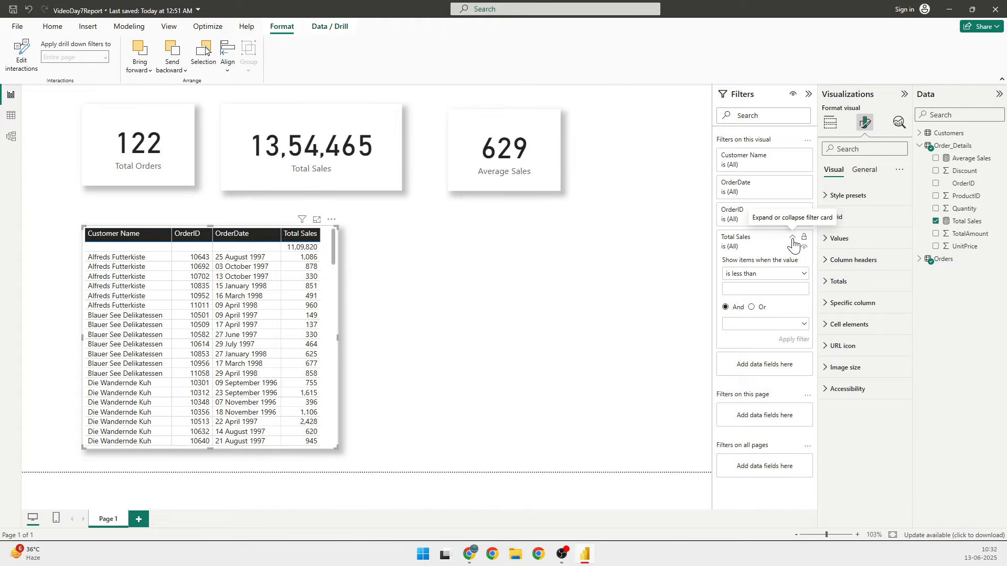
click(803, 278)
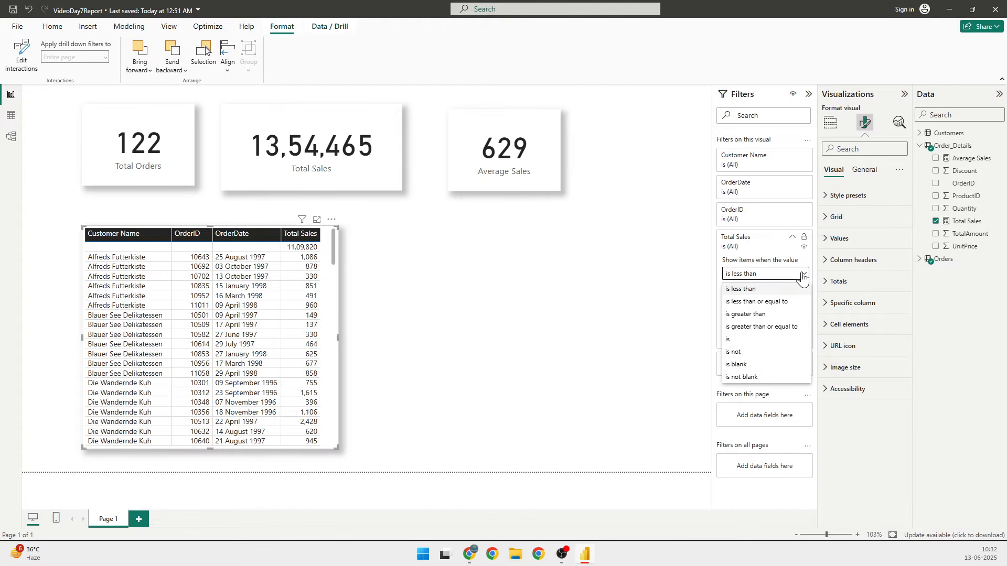
click(802, 278)
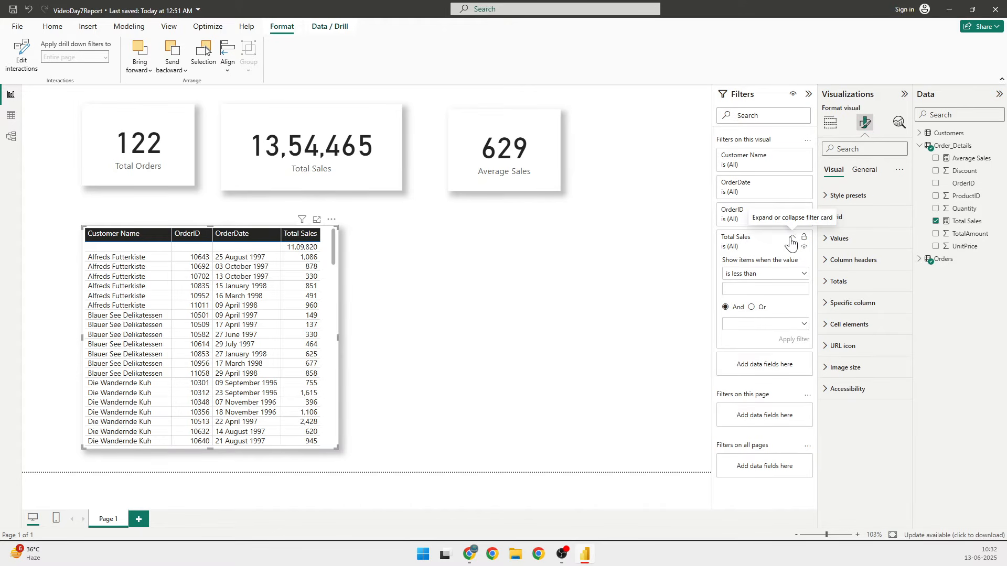
click(791, 243)
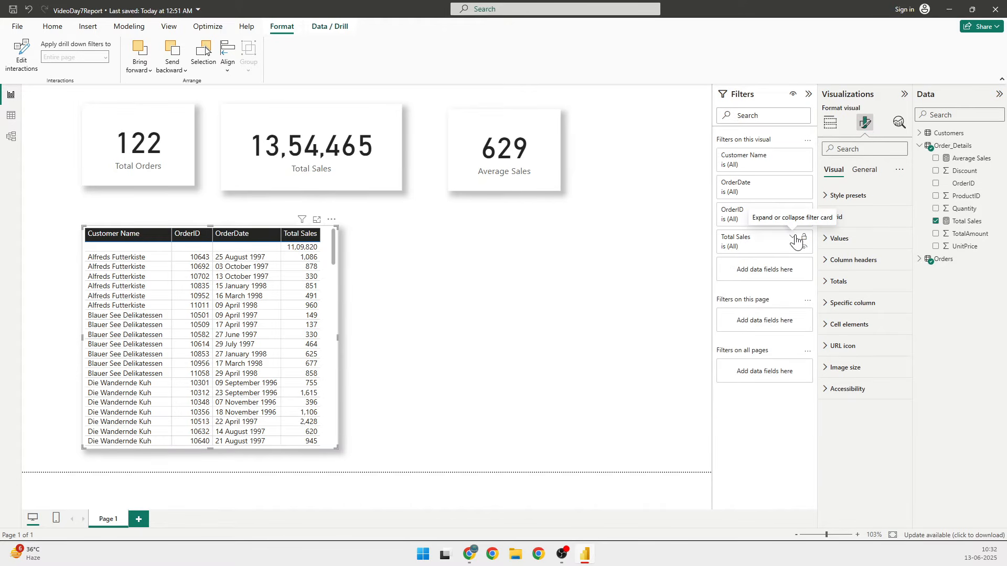
Filter the table visual by OrderDate to include every date and exclude the blank entries.
click(792, 183)
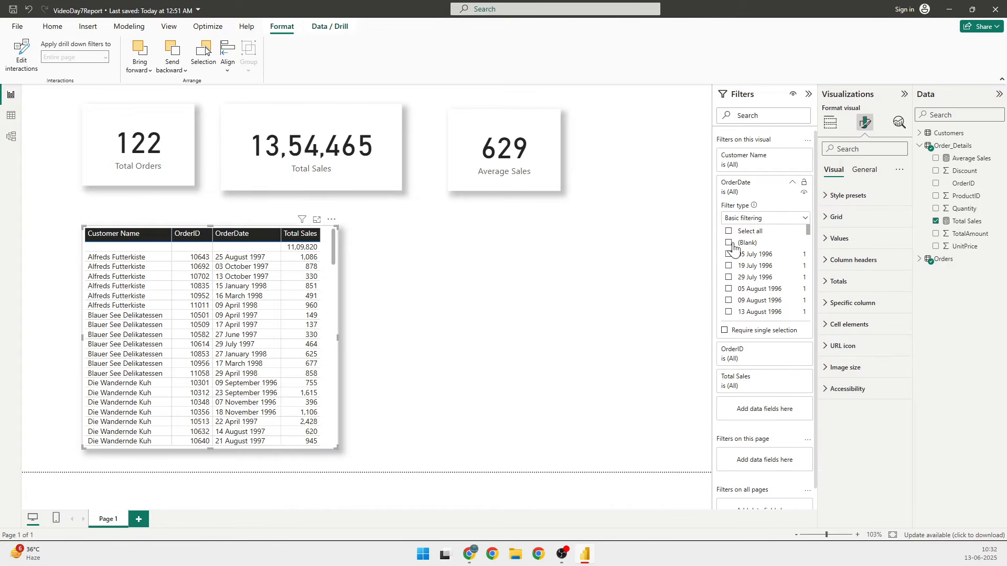
click(732, 244)
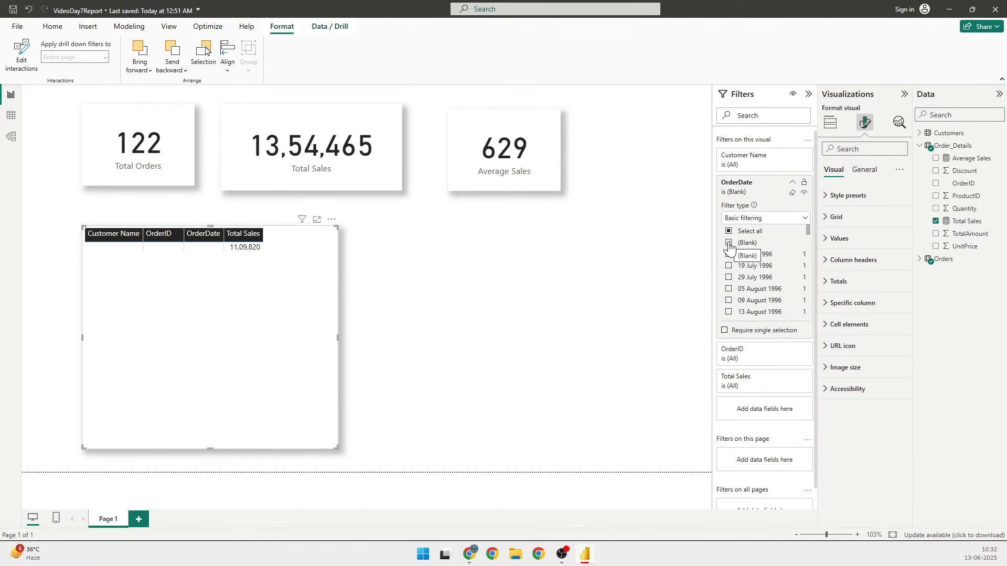
click(730, 244)
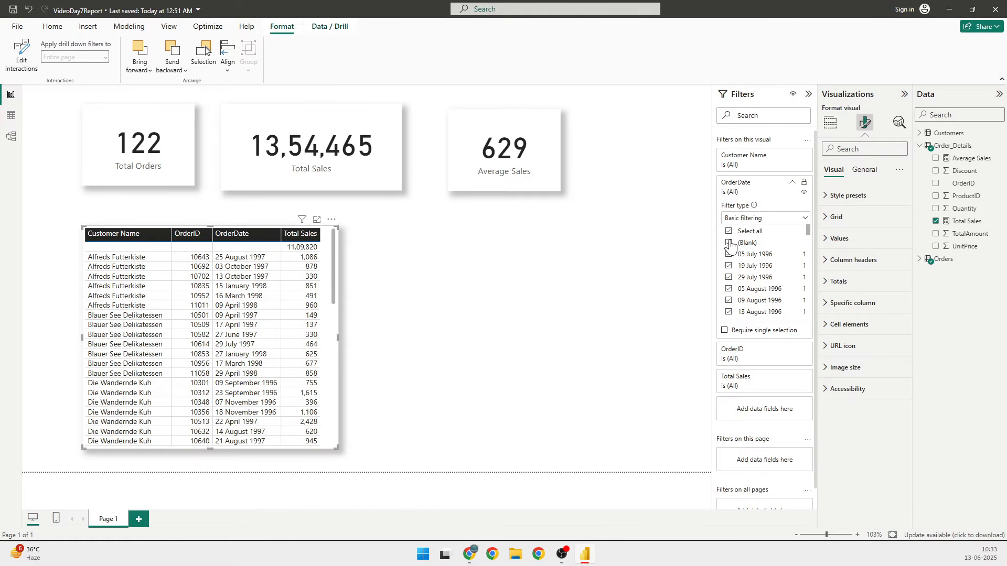
click(729, 243)
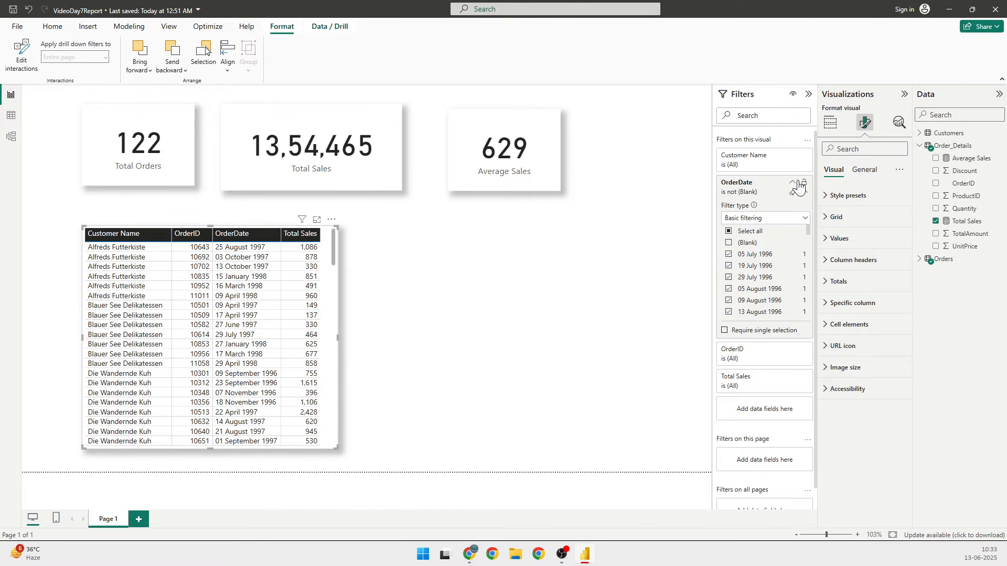
click(793, 182)
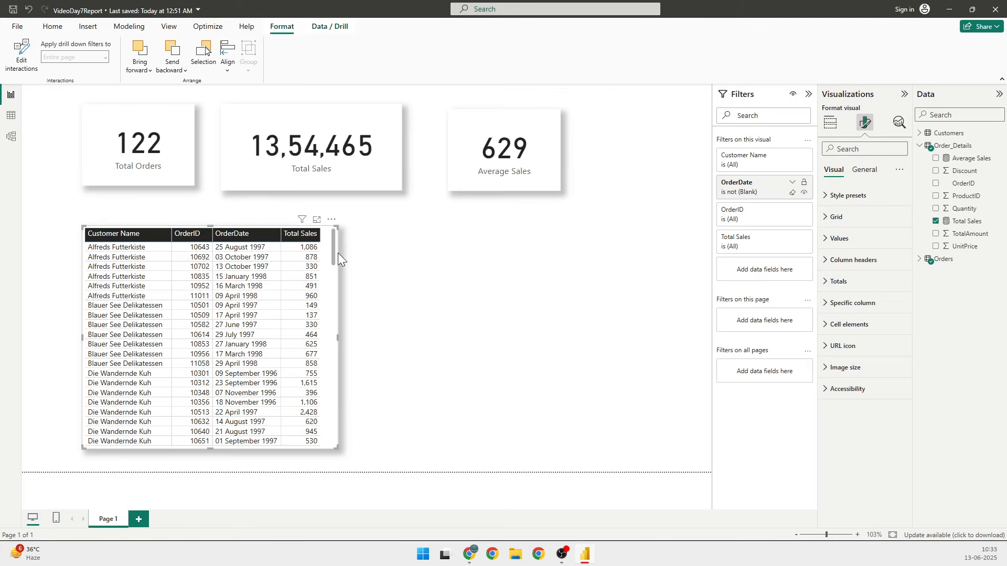
drag(332, 253, 342, 232)
Try hiding the category label of the Total Sales card and show it again.
click(162, 157)
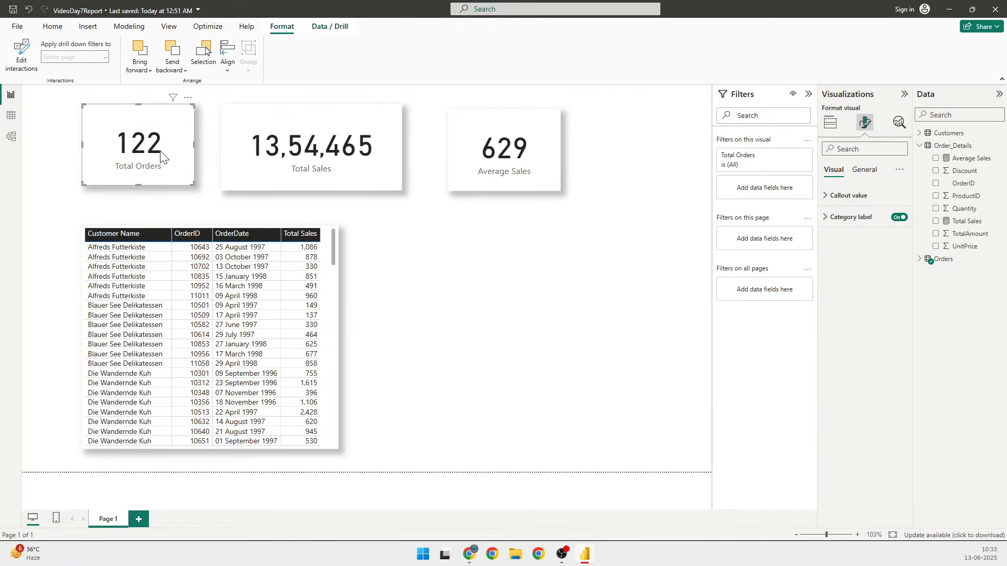
click(358, 181)
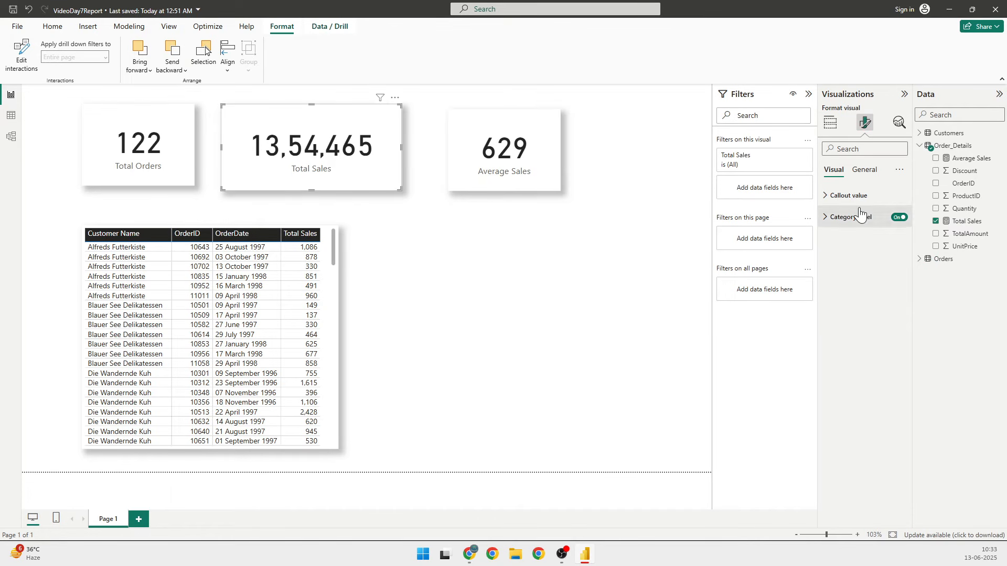
click(827, 225)
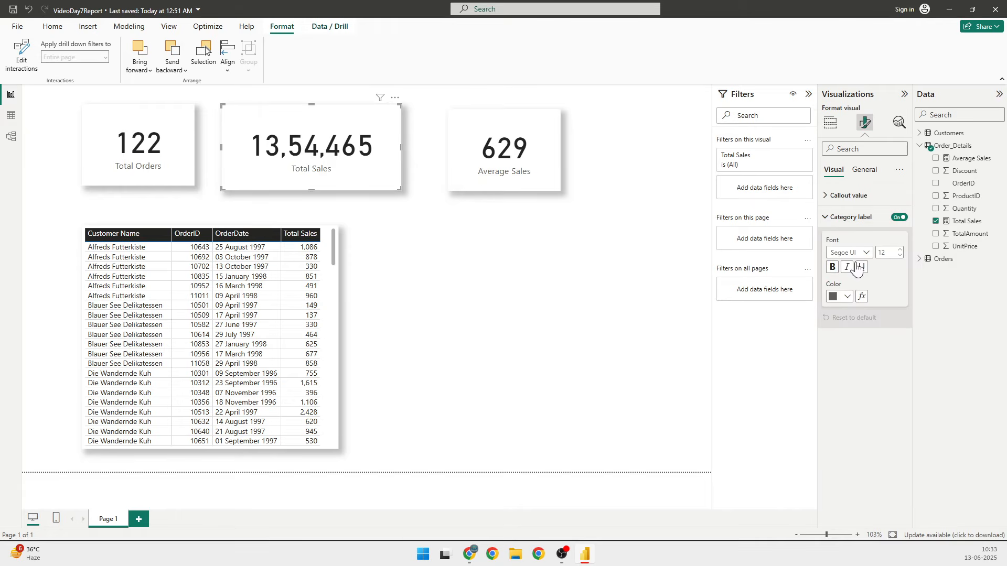
click(898, 218)
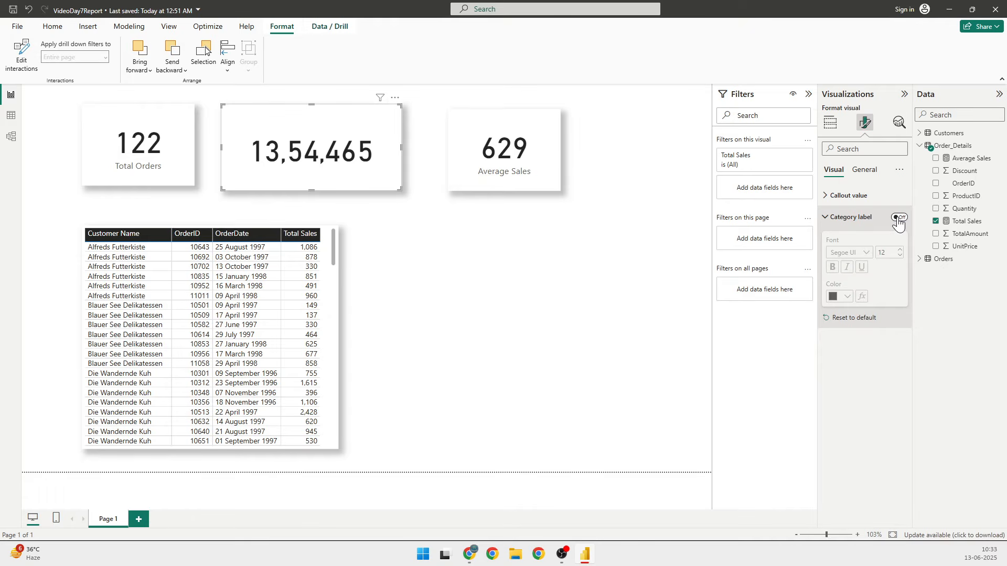
click(899, 218)
click(829, 219)
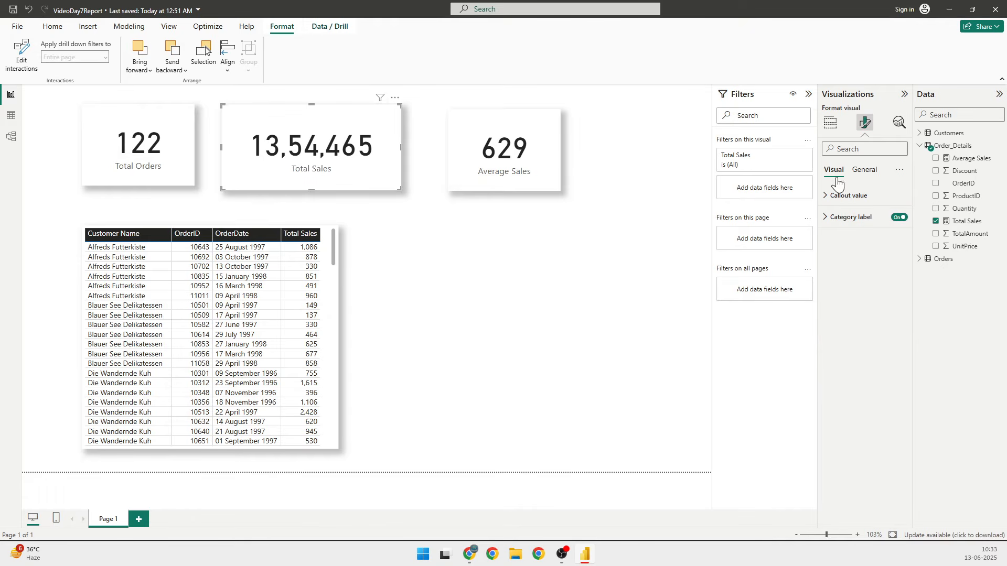
Rename the Total Sales field of the selected card to Total Revenue for this visual and return to its formatting options.
click(831, 123)
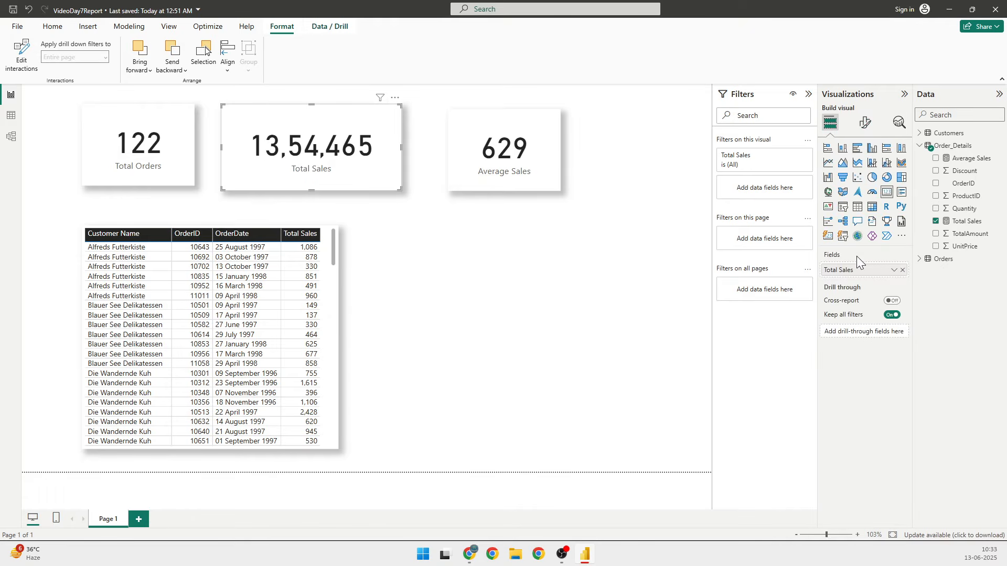
double_click(868, 272)
click(868, 271)
click(883, 286)
click(866, 125)
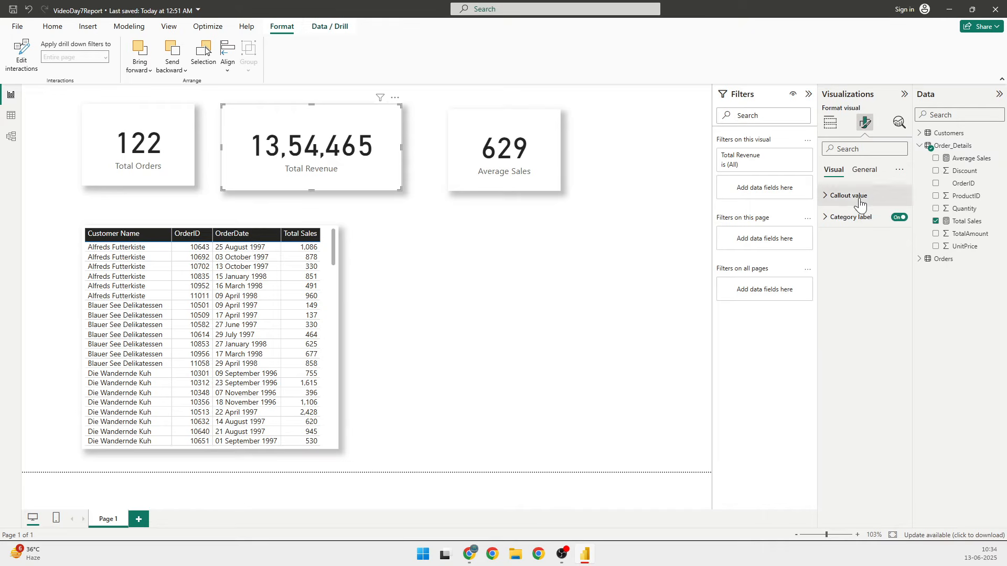
click(865, 170)
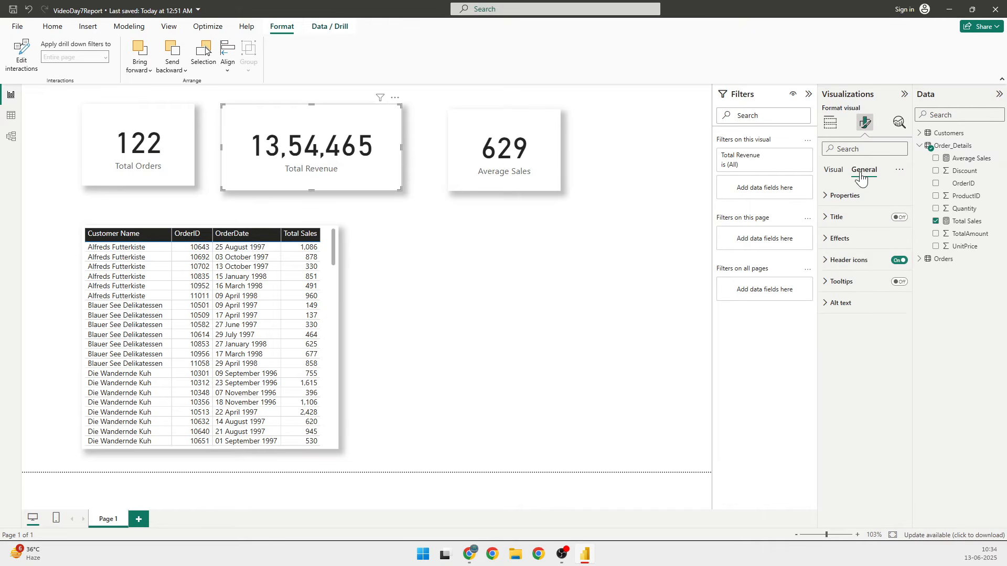
click(828, 245)
click(827, 244)
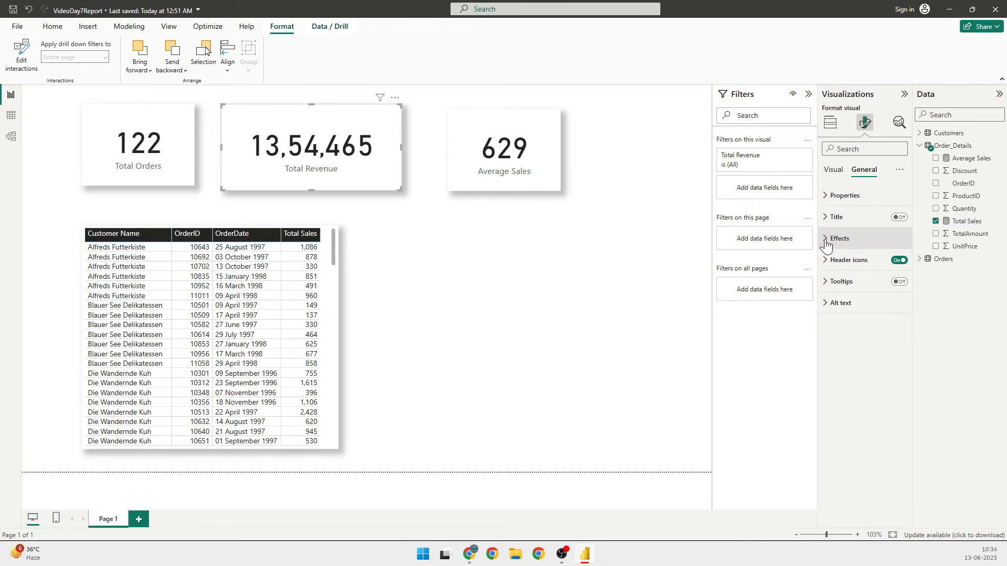
click(834, 170)
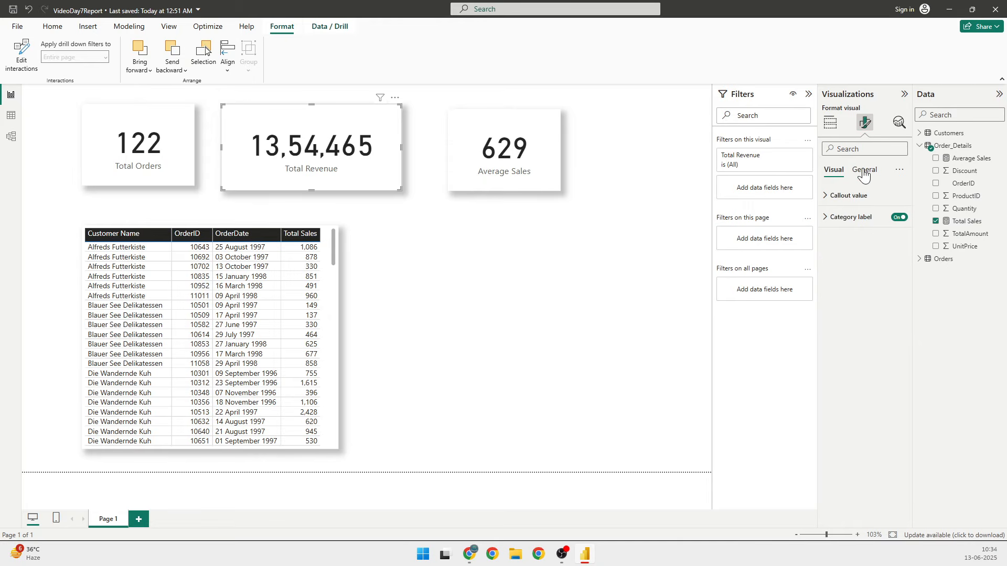
Try dark orange and white as the callout value color of the Total Revenue card.
click(829, 196)
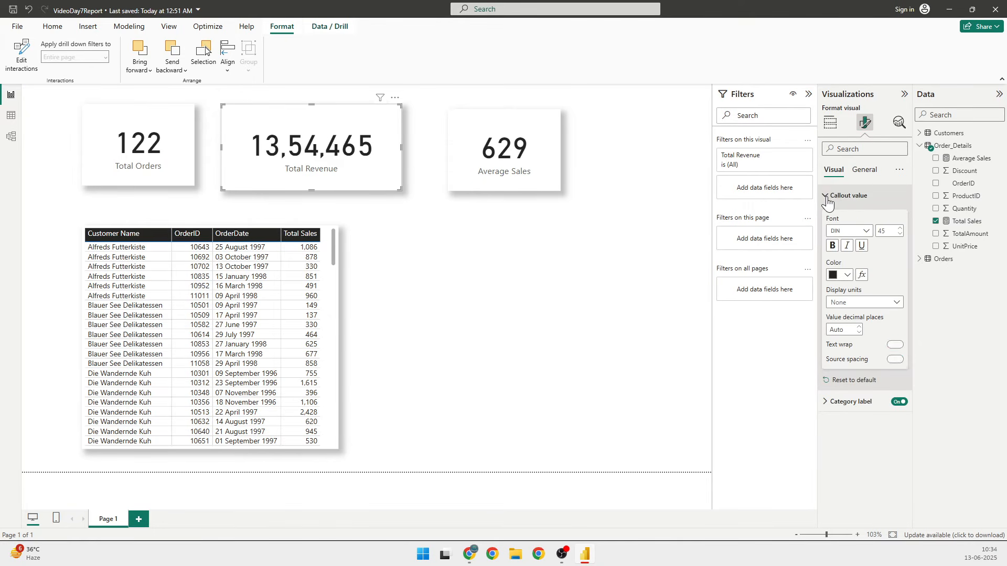
click(845, 276)
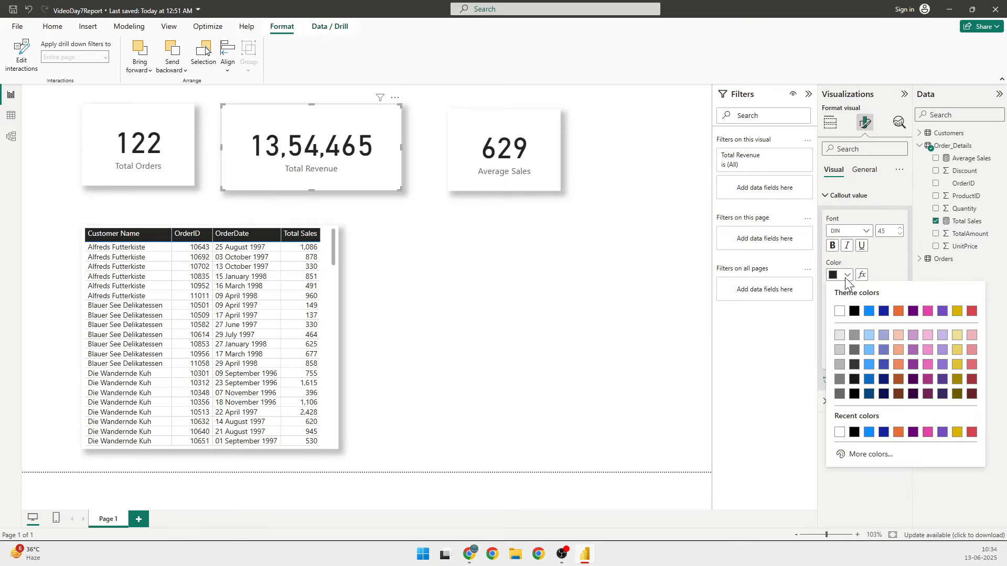
click(899, 379)
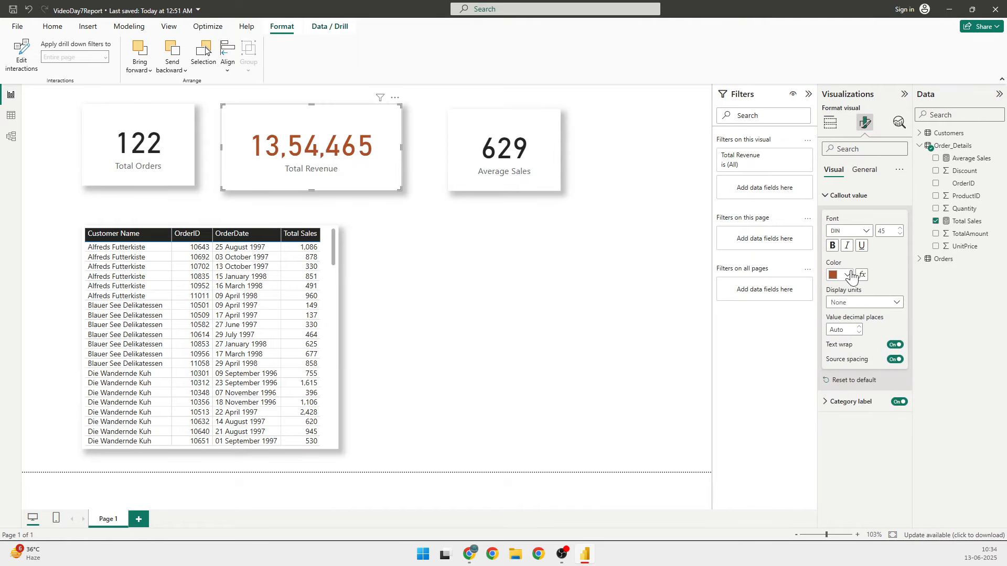
click(848, 276)
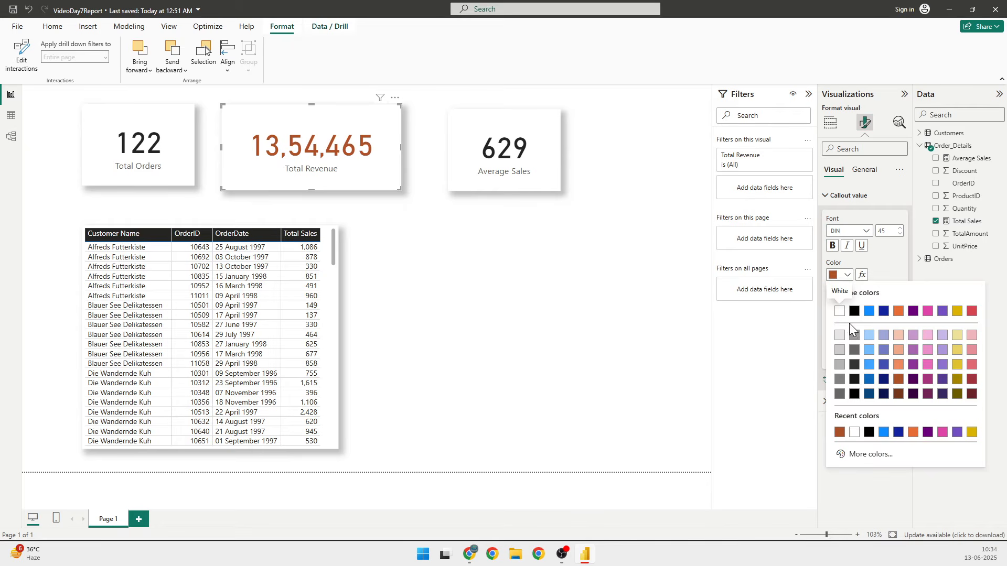
click(839, 312)
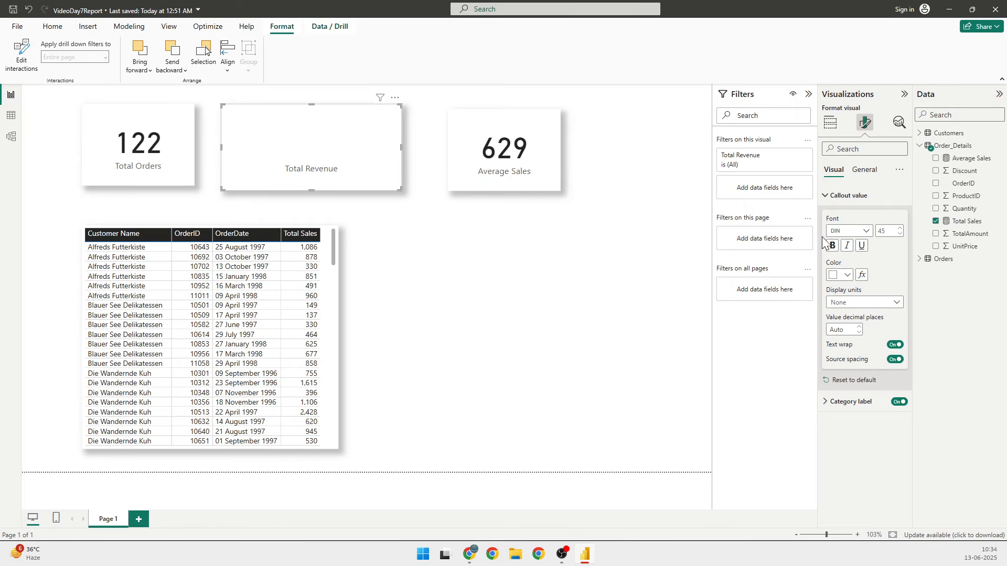
click(826, 195)
Set the category label color of the Total Revenue card to a light orange shade.
click(825, 217)
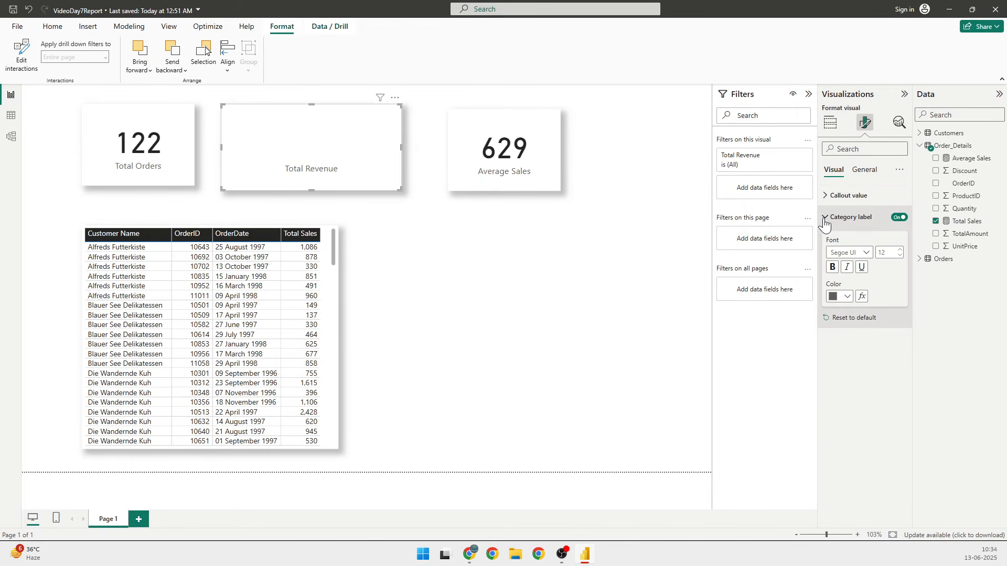
click(846, 297)
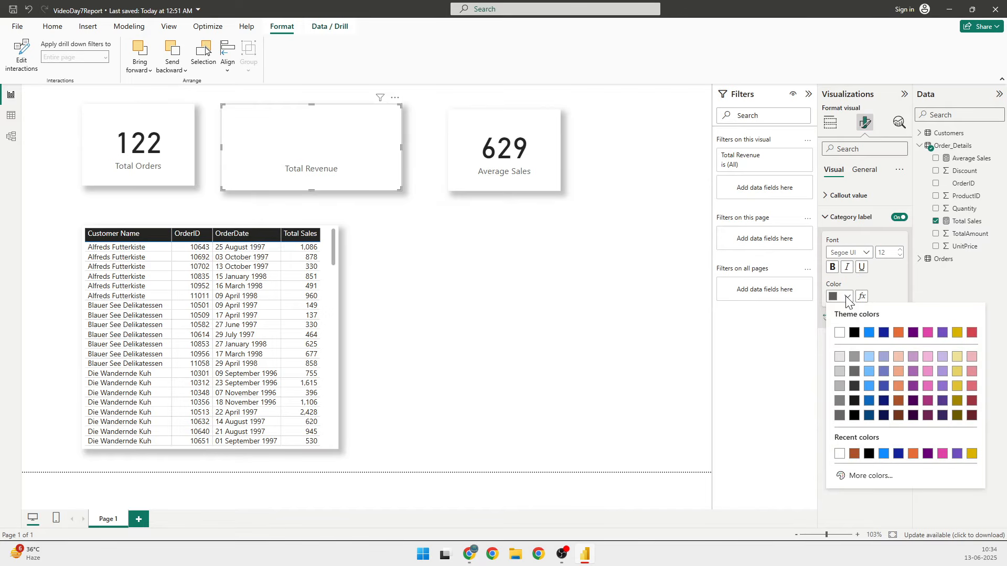
click(899, 386)
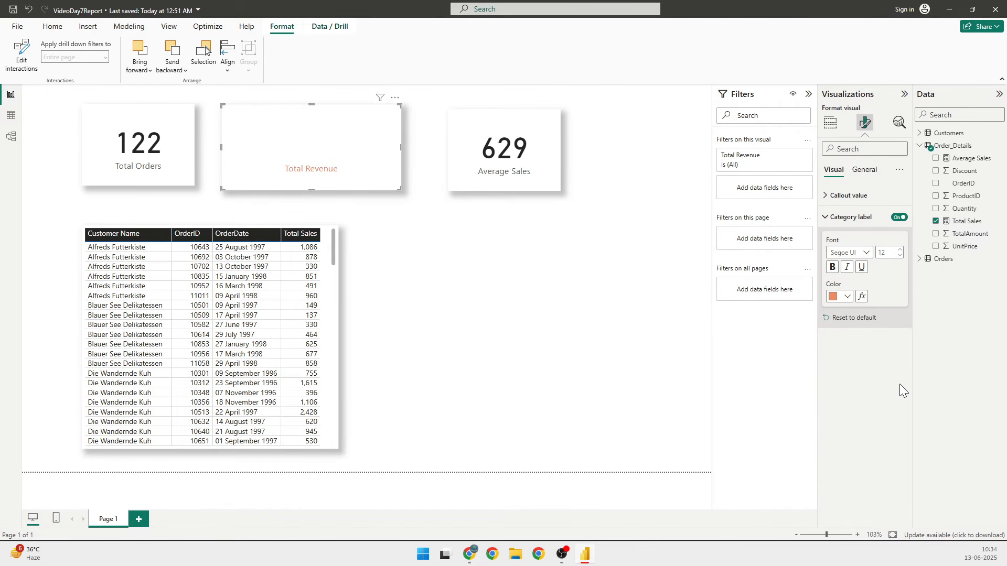
click(827, 217)
Set the callout value color of the Total Revenue card to black.
click(825, 198)
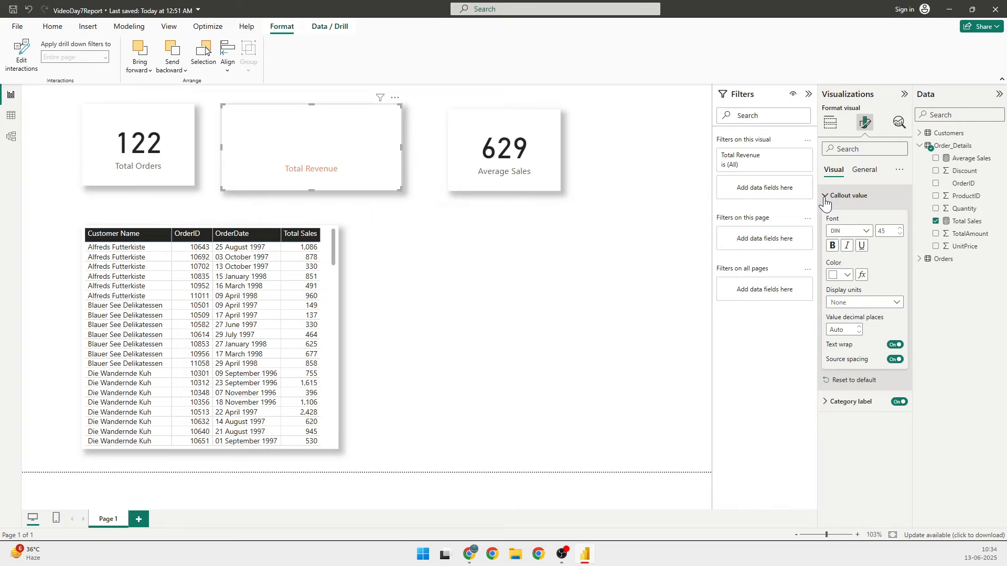
click(846, 276)
click(854, 311)
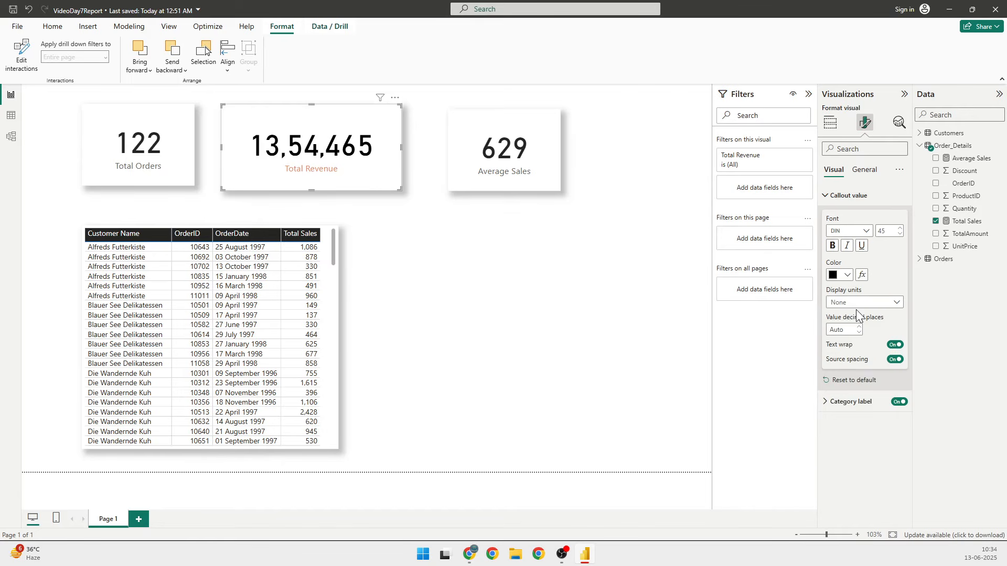
click(827, 196)
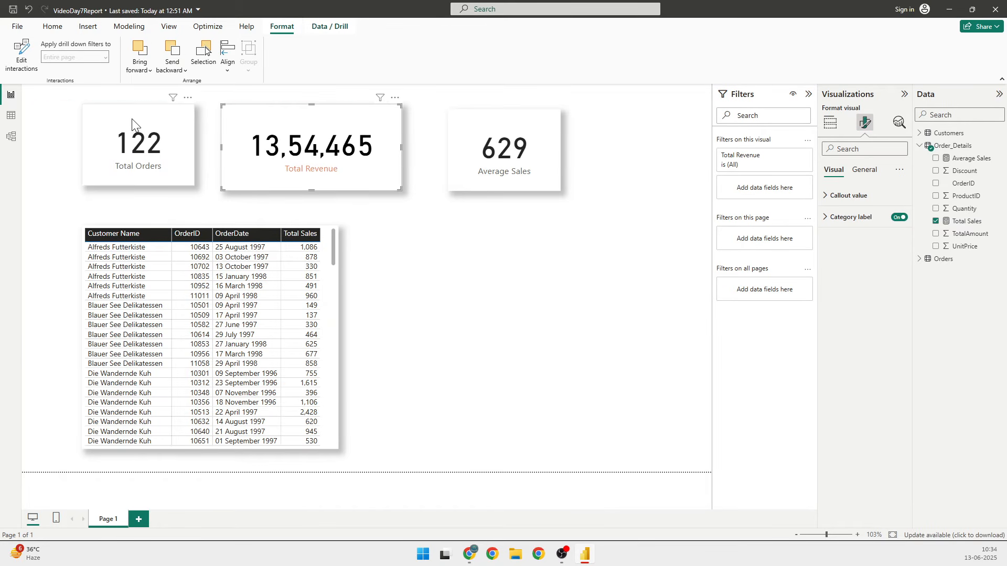
Move the Total Orders card further toward the report page's left edge and deselect it.
drag(131, 118, 89, 115)
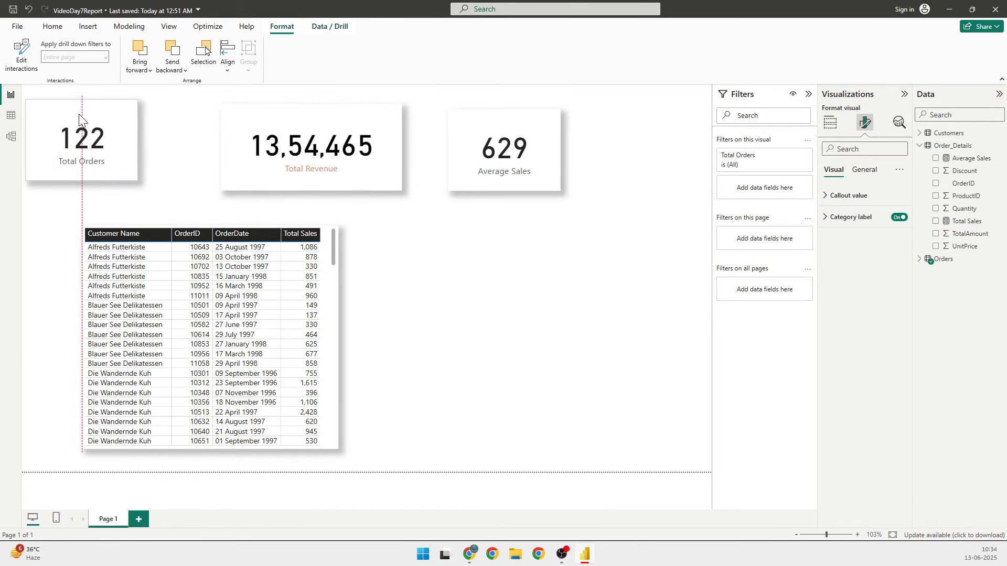
click(203, 224)
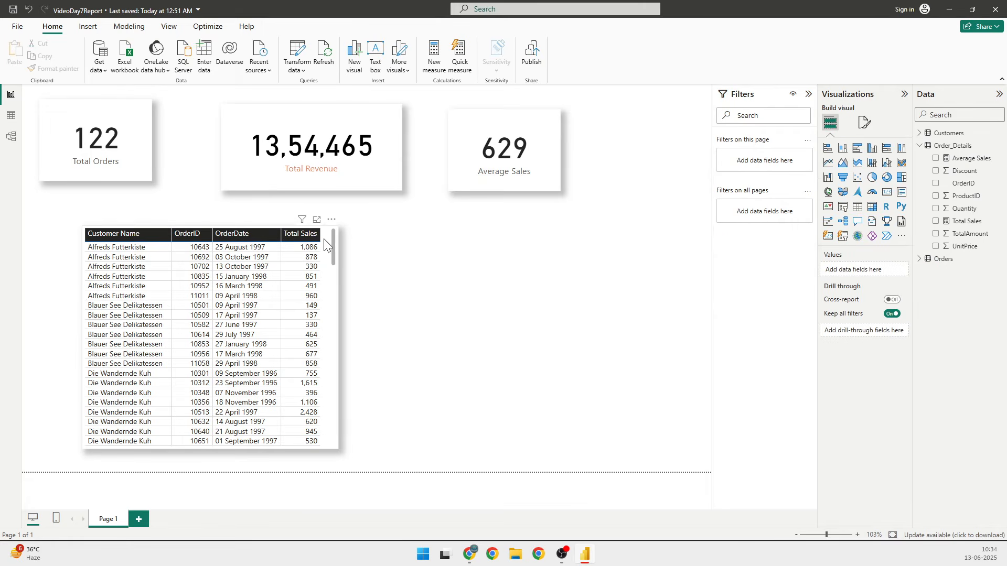
Move the orders table aside and stack the Total Revenue and Average Sales cards beneath the Total Orders card.
click(297, 231)
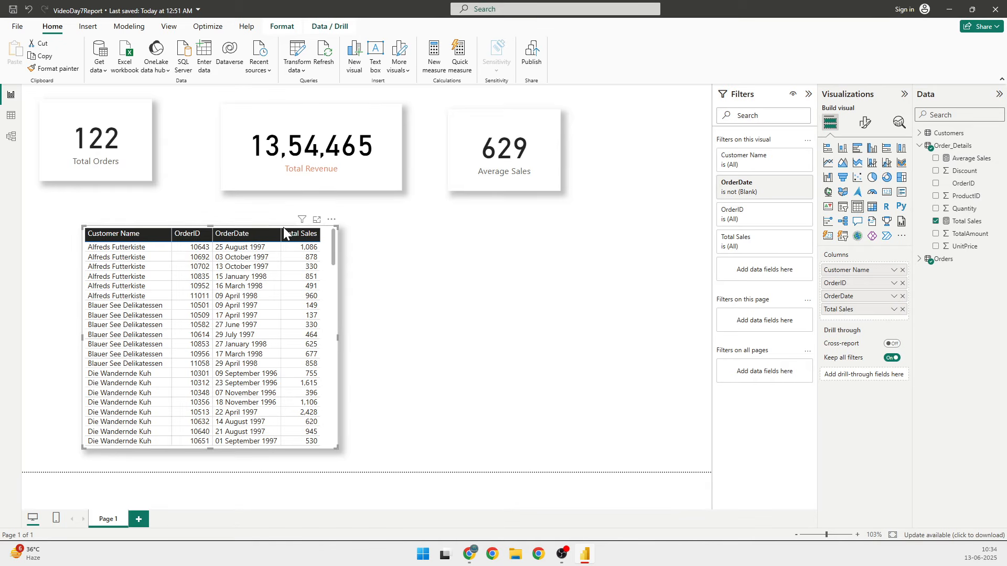
drag(283, 228, 577, 217)
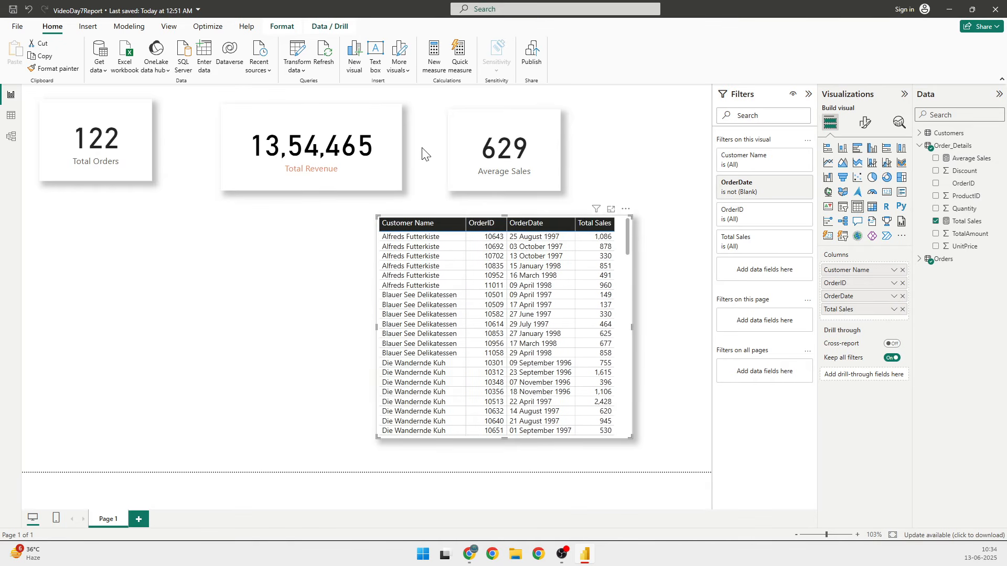
drag(331, 111, 147, 198)
drag(511, 121, 98, 296)
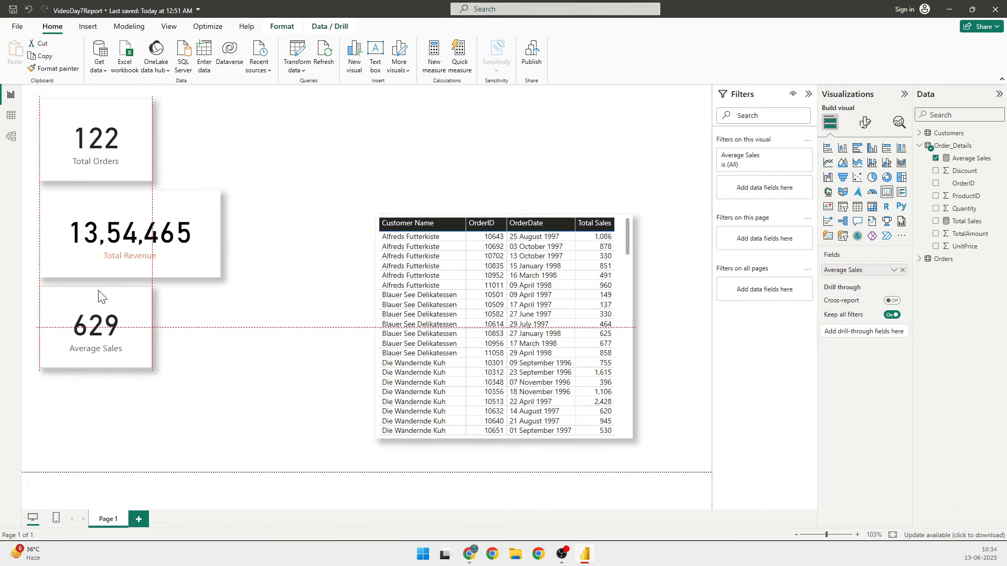
click(427, 214)
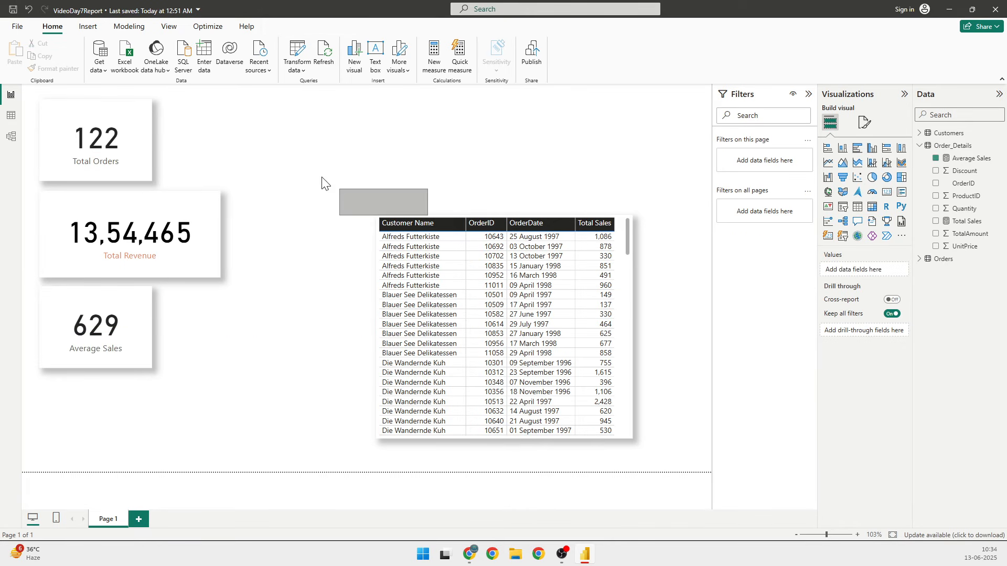
Move the orders table to the page's upper edge beside the cards and reduce its height.
click(460, 217)
drag(480, 216, 347, 96)
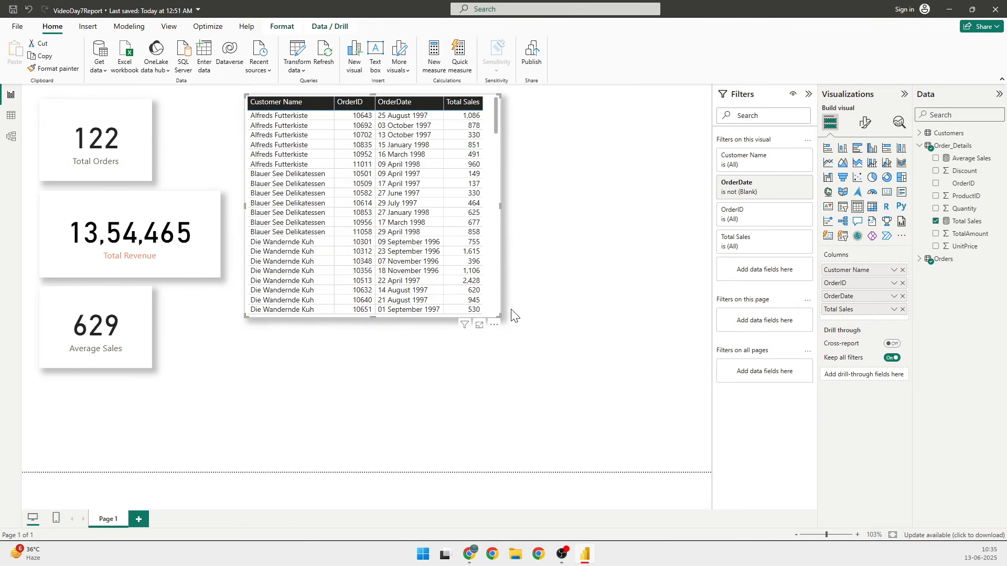
drag(499, 317, 502, 286)
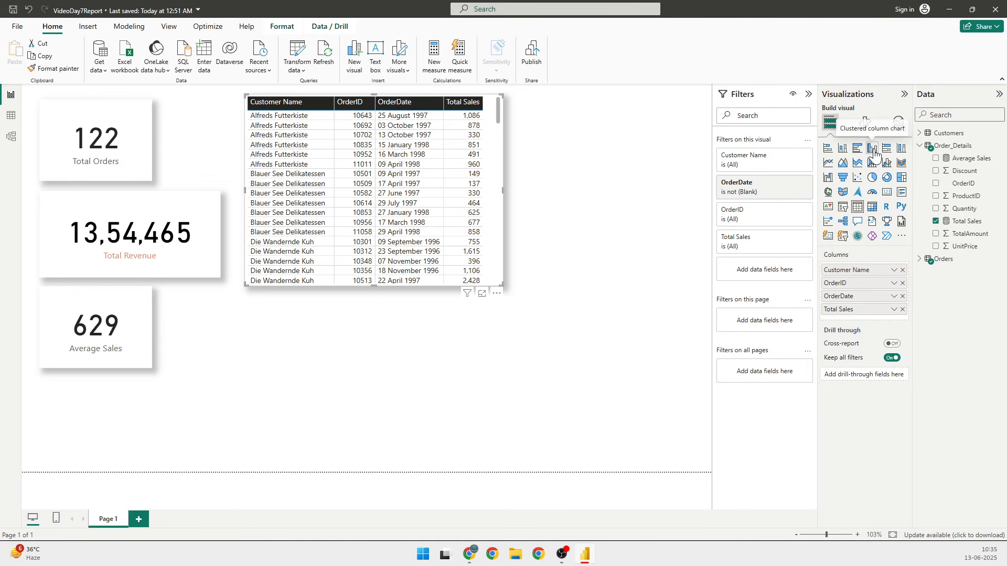
Insert an empty clustered column chart beside the orders table and expand the fields of Order_Details and Orders.
click(630, 300)
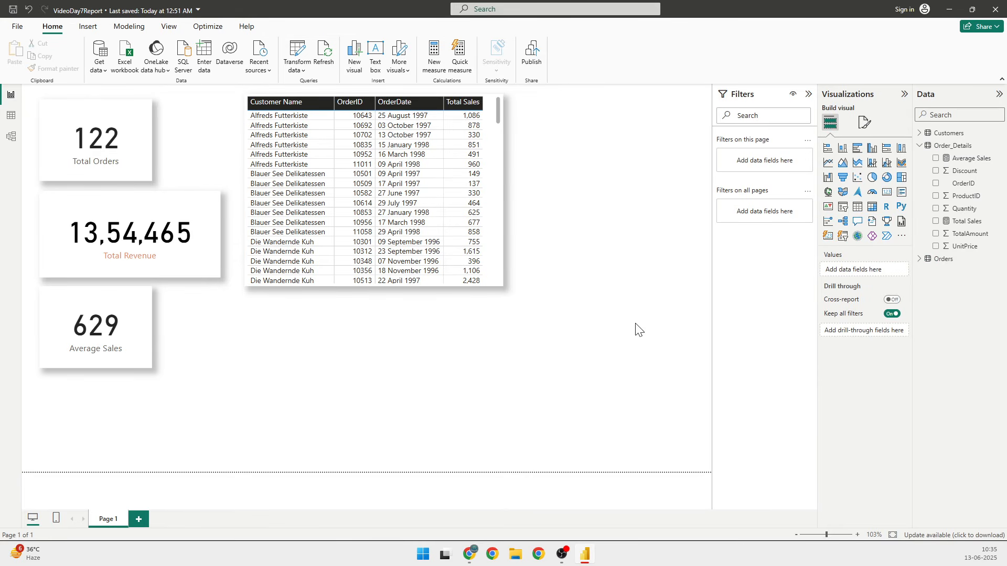
click(873, 151)
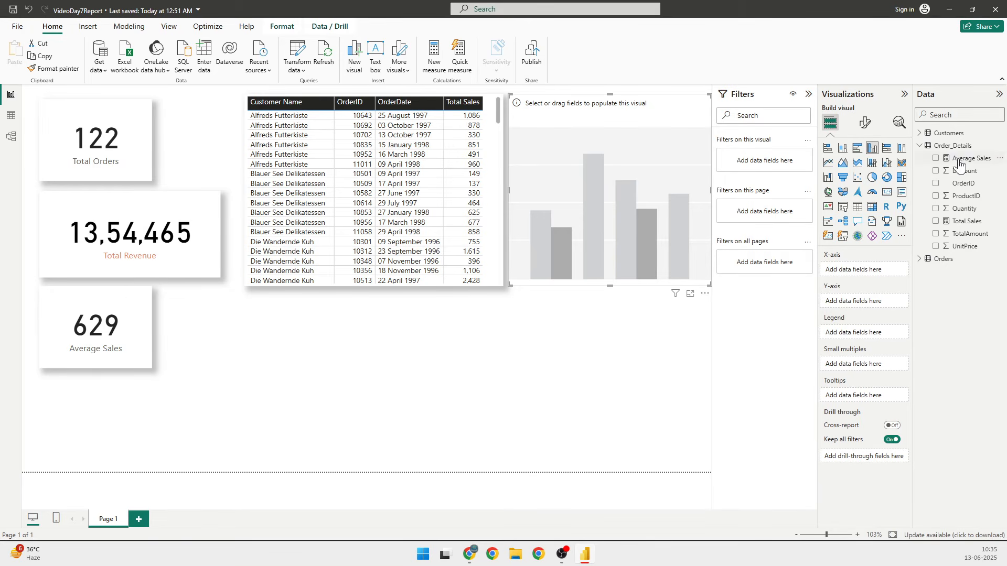
click(919, 146)
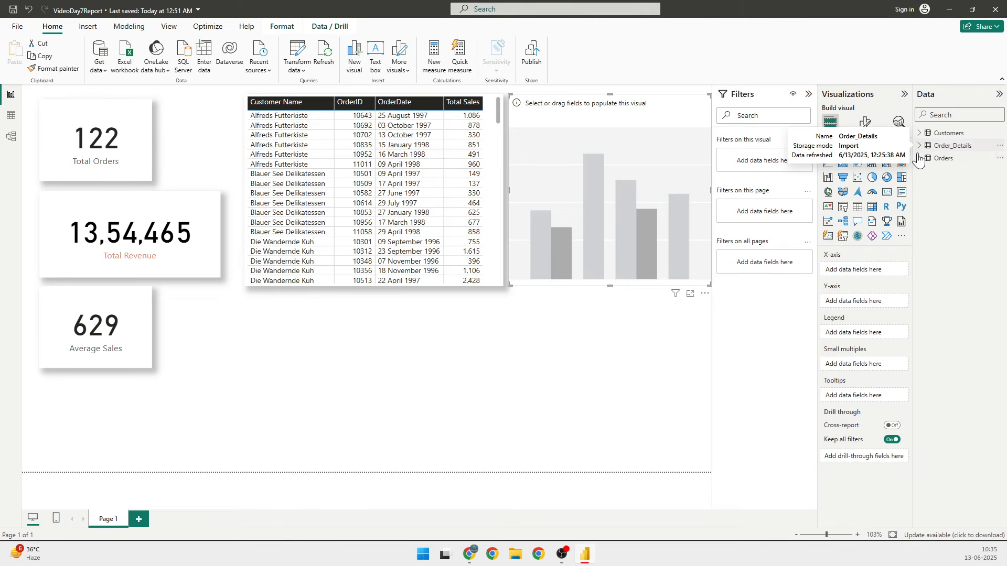
click(920, 158)
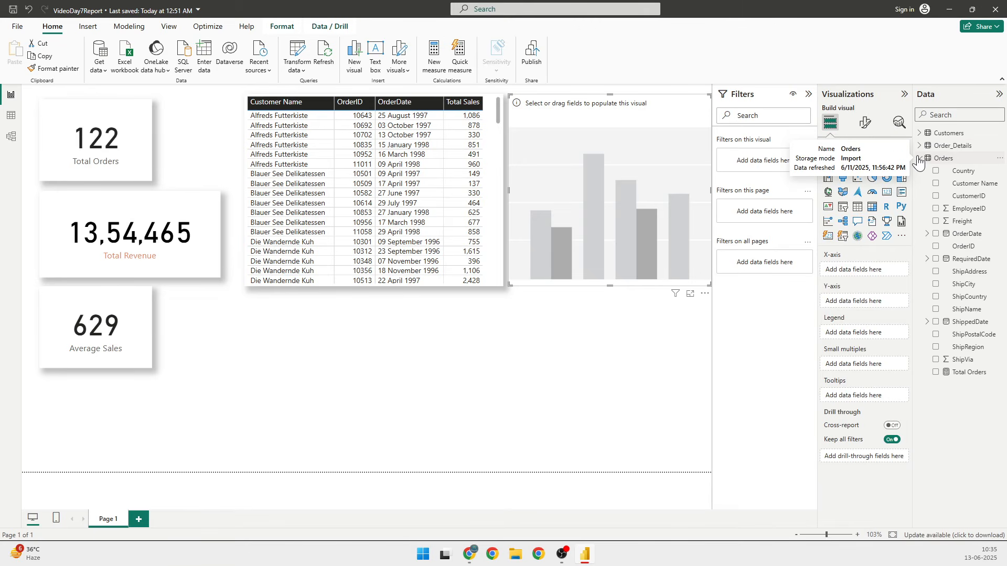
click(919, 158)
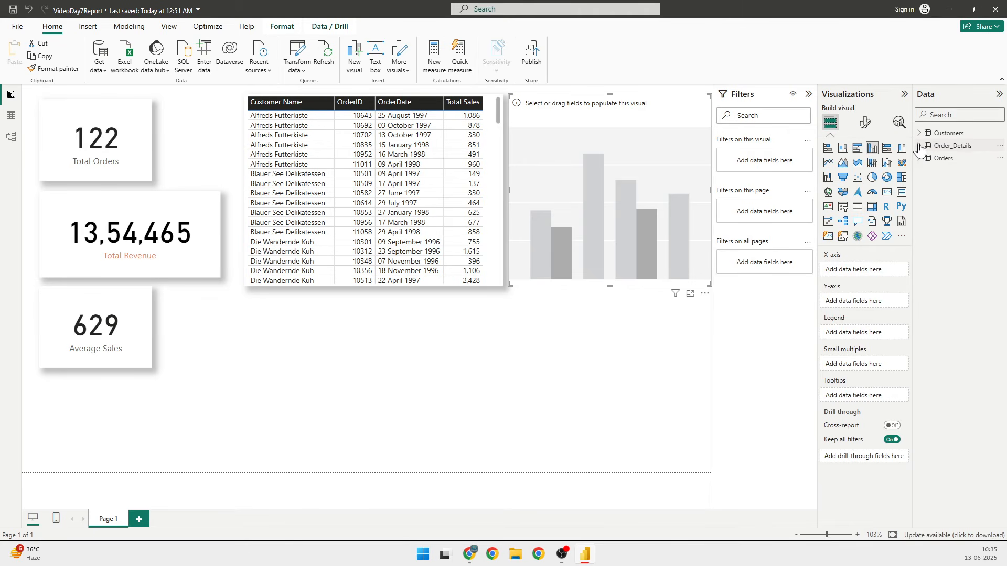
click(920, 158)
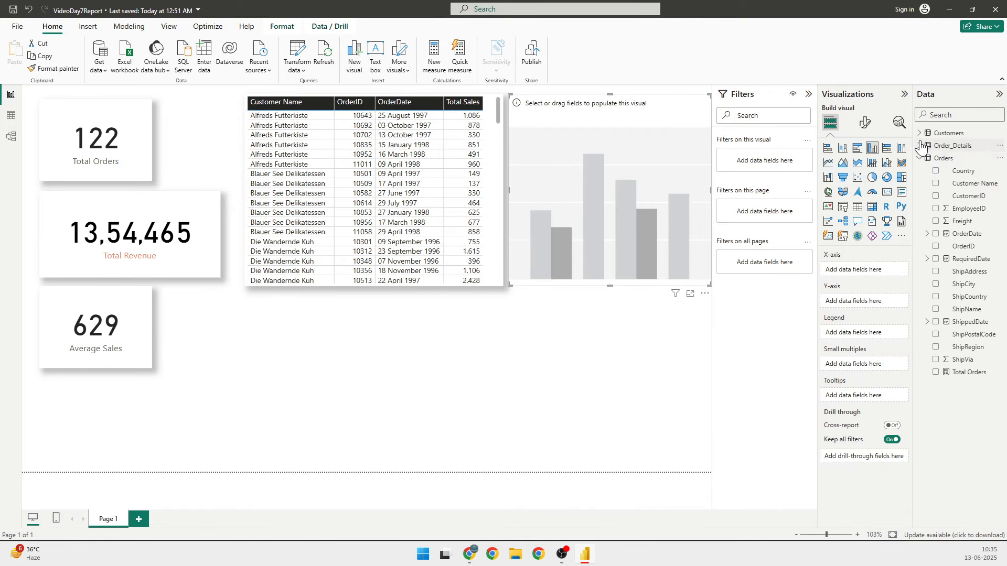
click(920, 146)
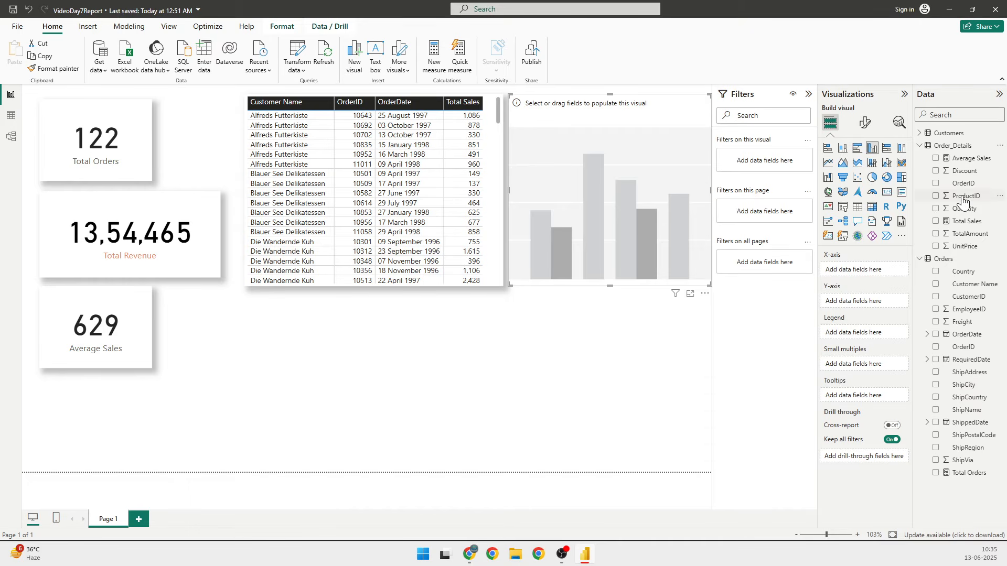
Try ProductID as the X-axis of the column chart and remove it again.
drag(962, 201, 868, 272)
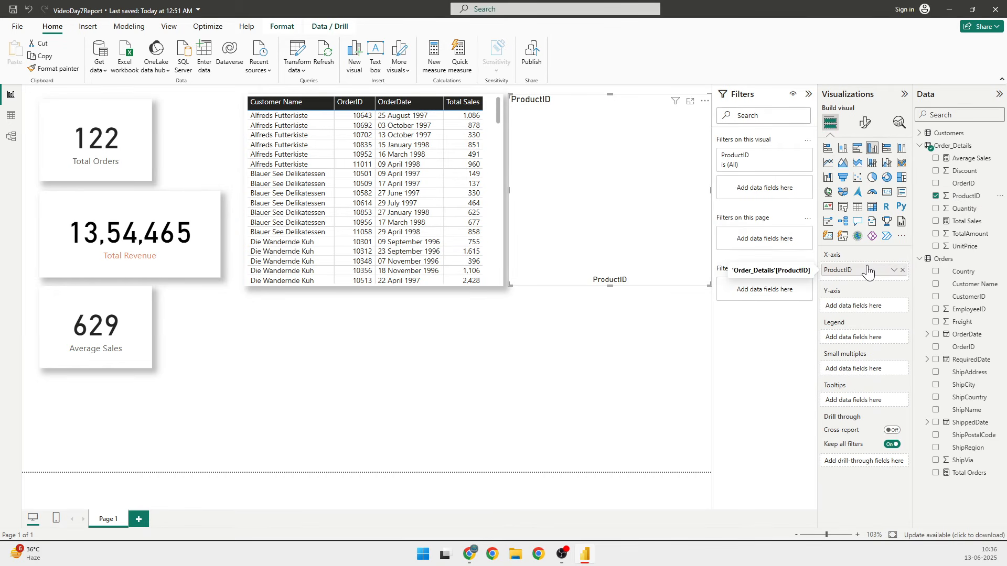
click(902, 270)
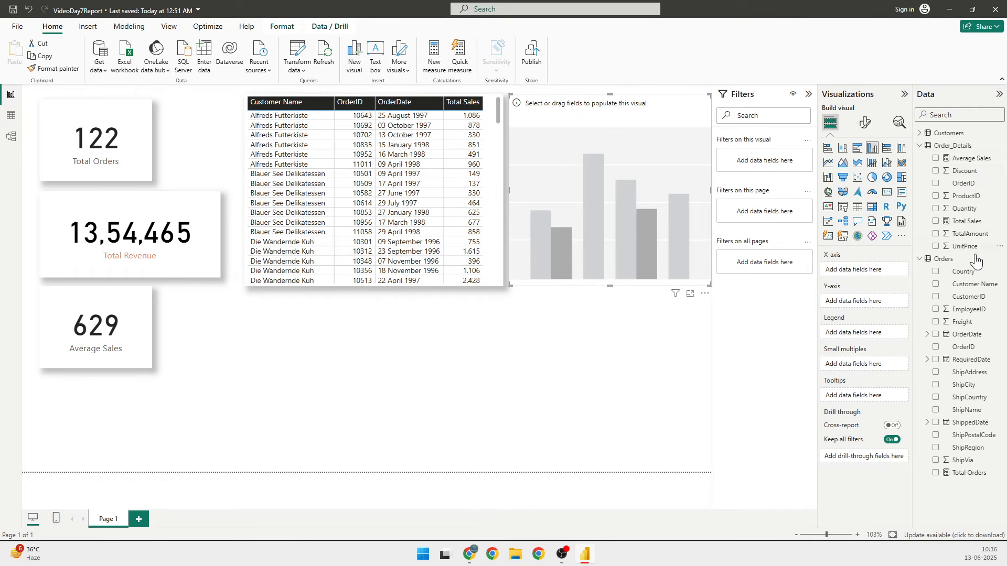
Examine the data rows of the Customers, Orders and Order_Details tables for a suitable chart category.
click(953, 147)
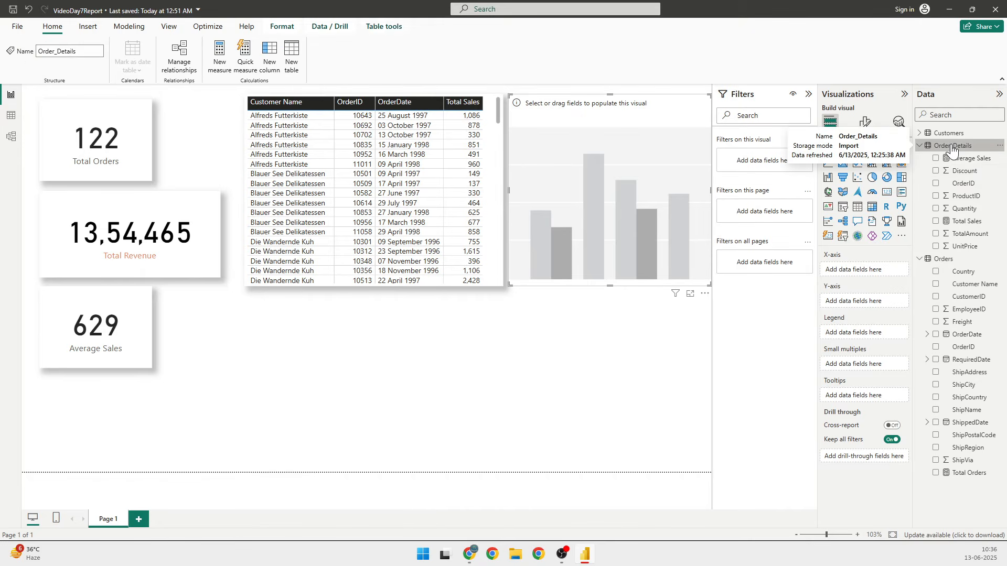
click(11, 116)
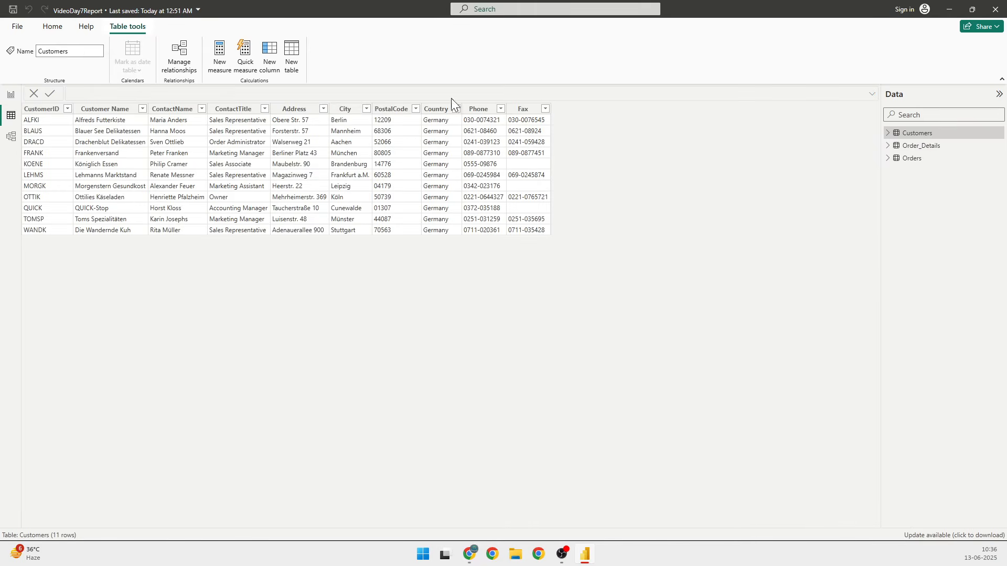
click(912, 159)
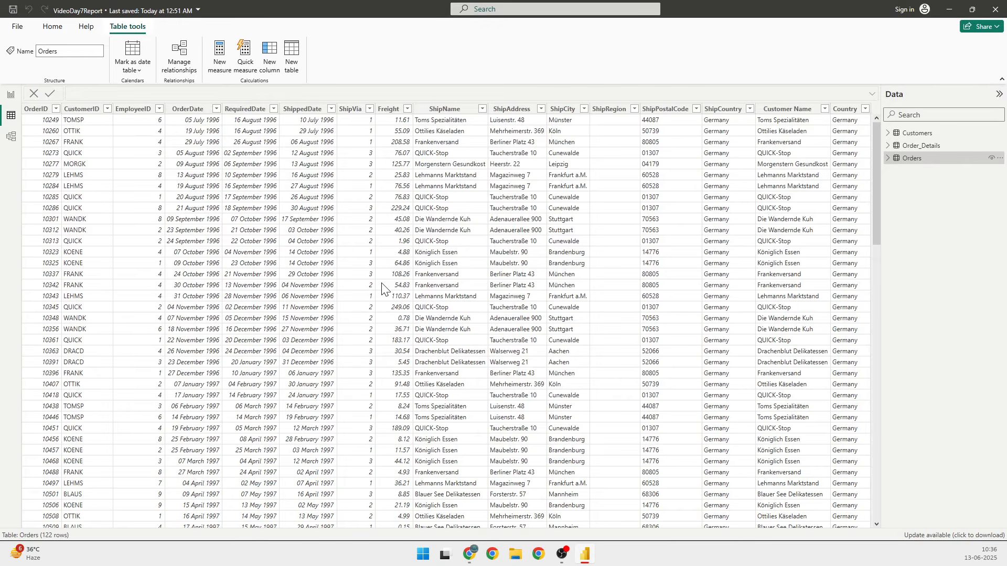
click(926, 149)
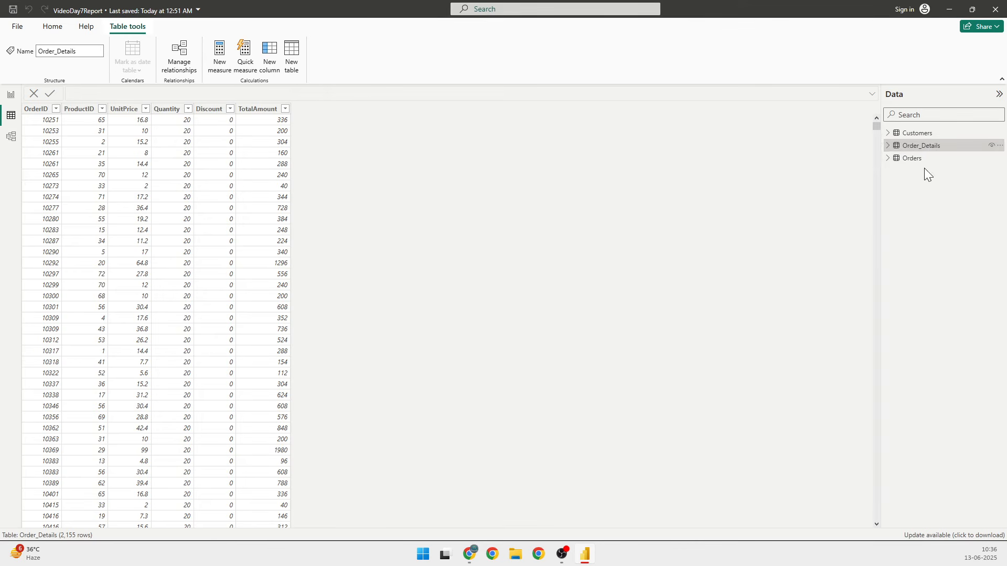
click(918, 162)
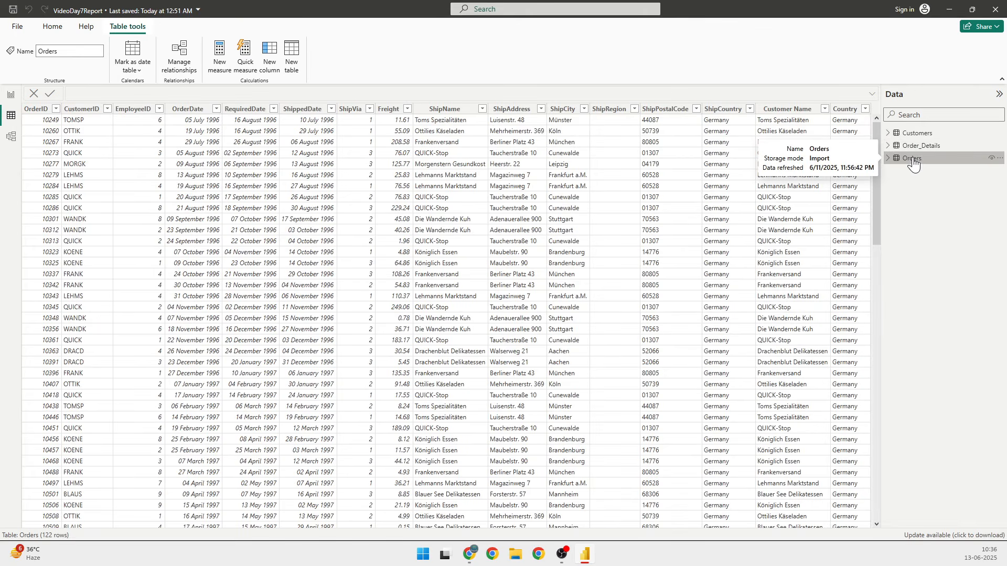
Return to the report and chart Total Sales on the Y-axis against Customer Name from Orders on the X-axis.
click(11, 94)
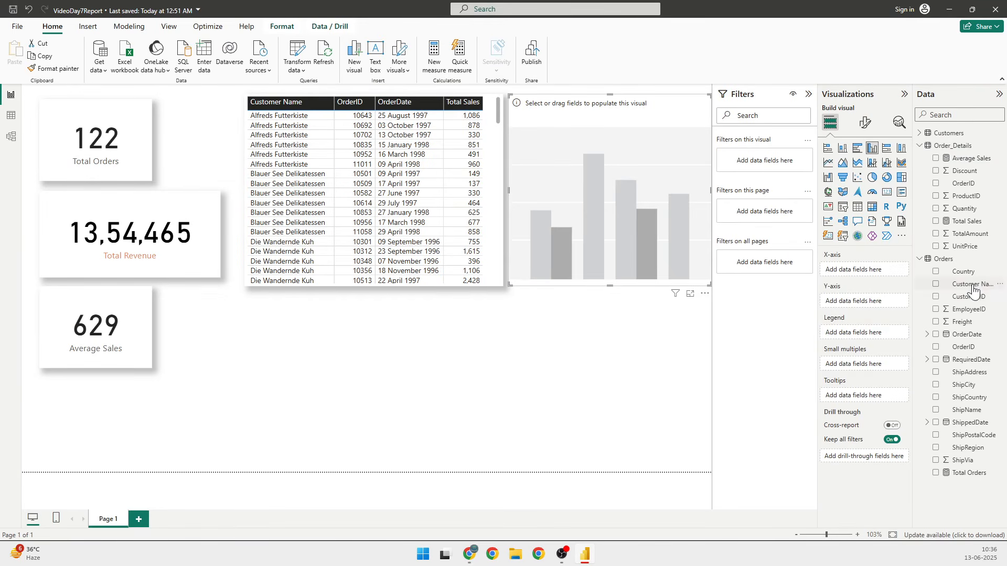
drag(973, 284, 614, 272)
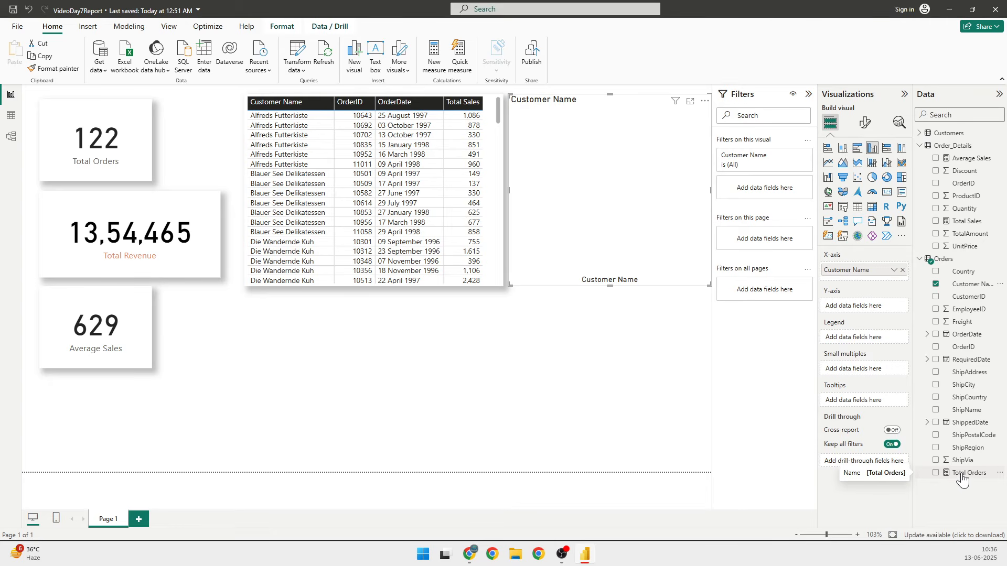
drag(976, 222, 877, 314)
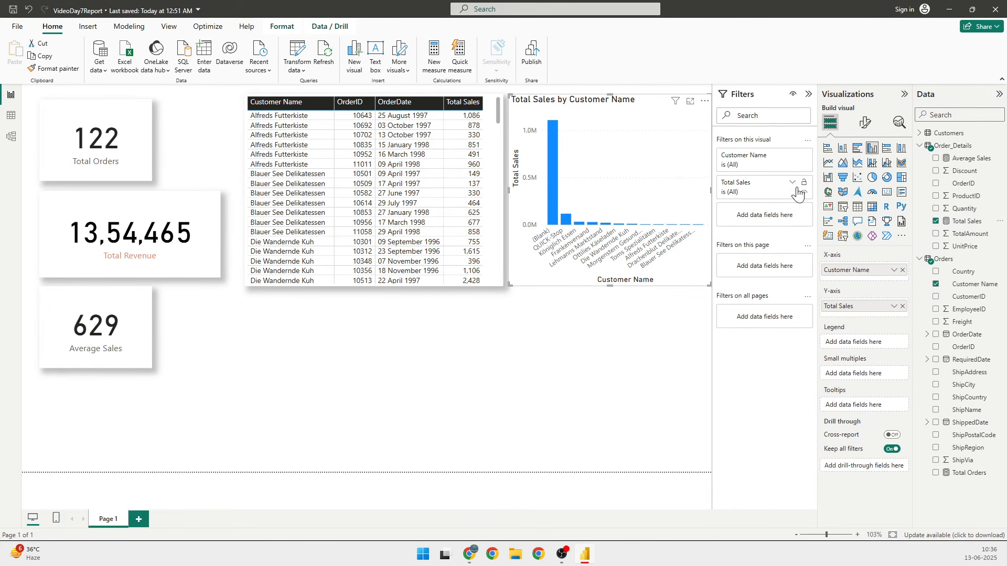
Filter the column chart by Customer Name to include every customer except (Blank), and deselect the chart.
click(792, 154)
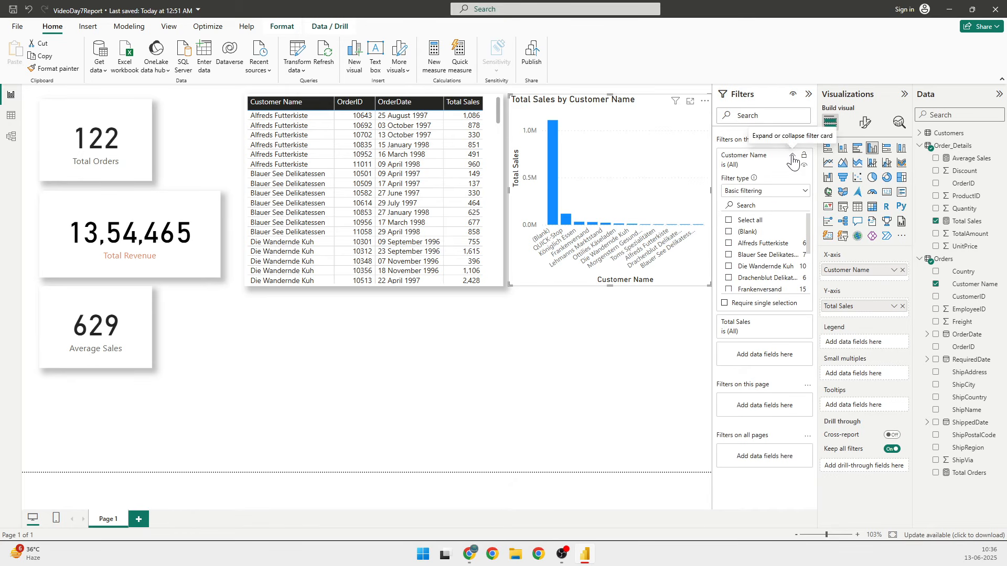
click(729, 221)
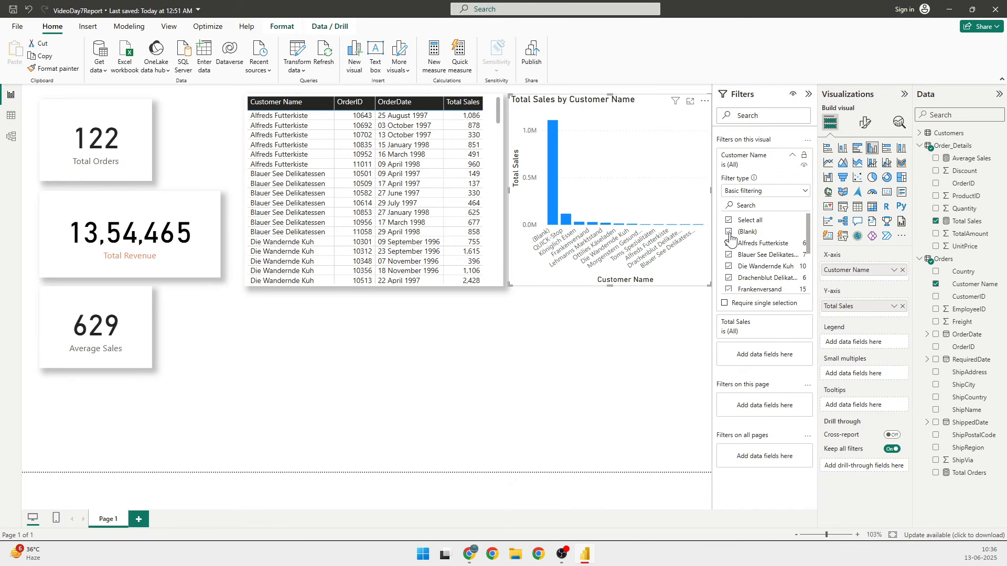
click(729, 232)
click(626, 326)
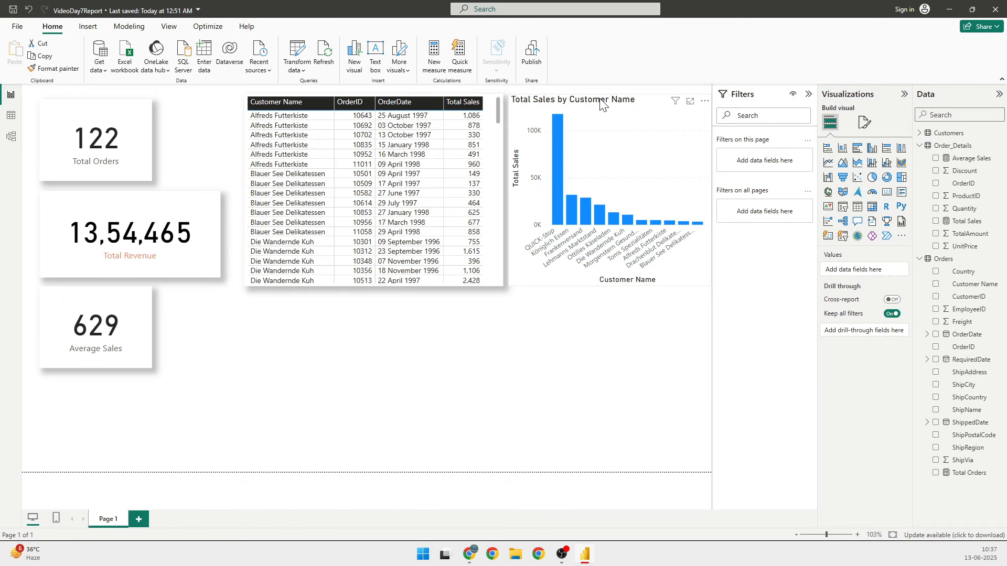
Review the title text and formatting options of the Total Sales by Customer Name chart.
click(641, 162)
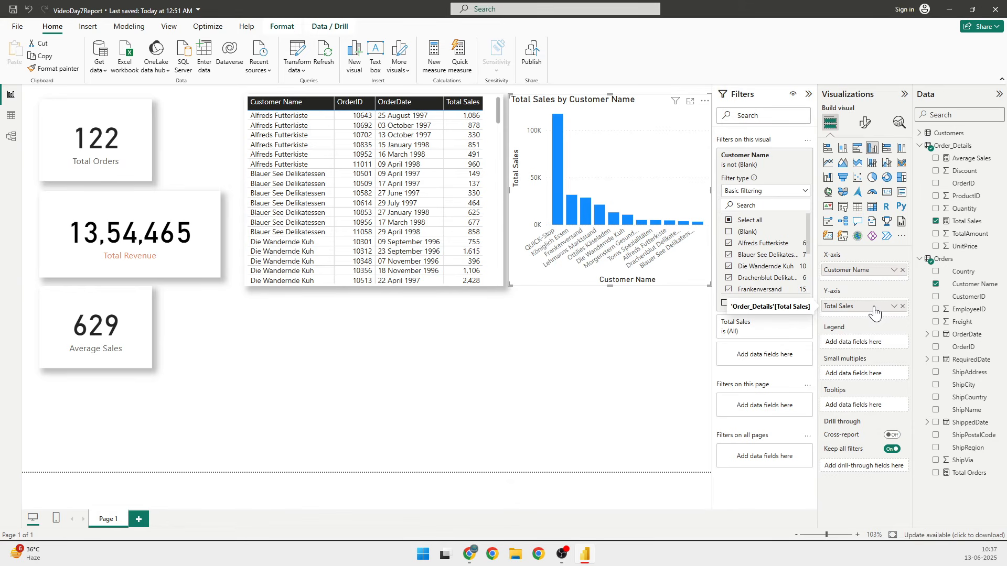
click(864, 126)
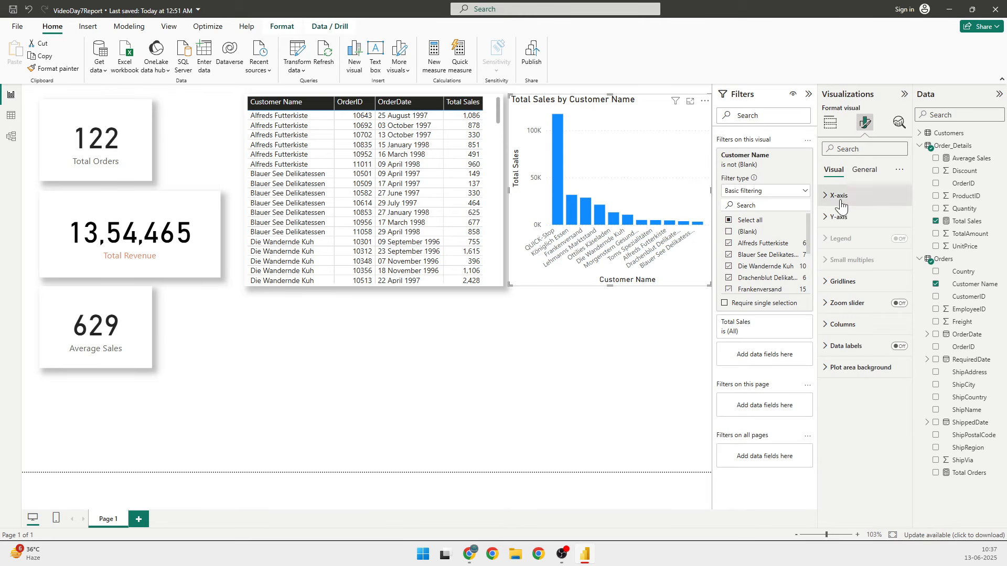
click(864, 171)
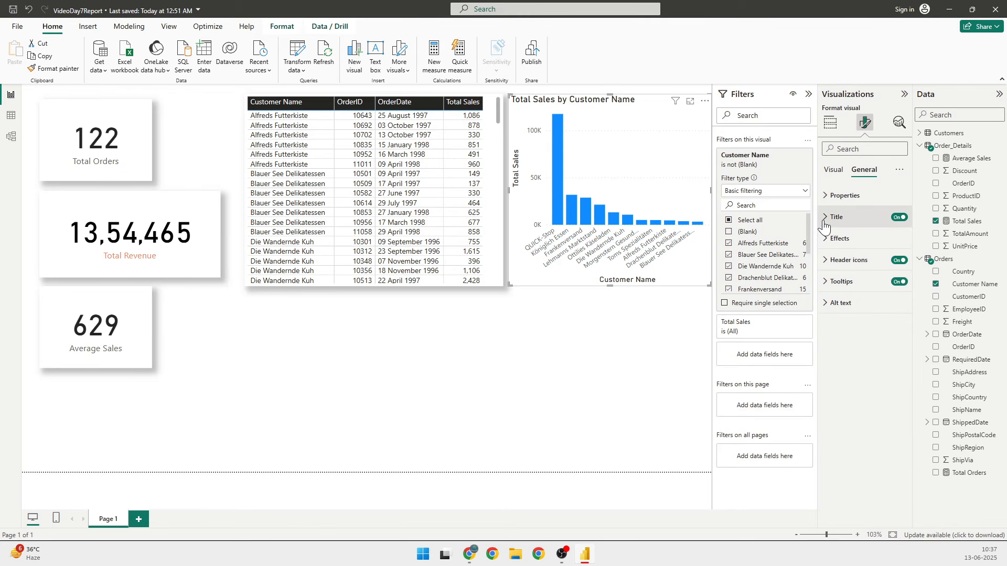
click(845, 216)
drag(852, 270, 886, 272)
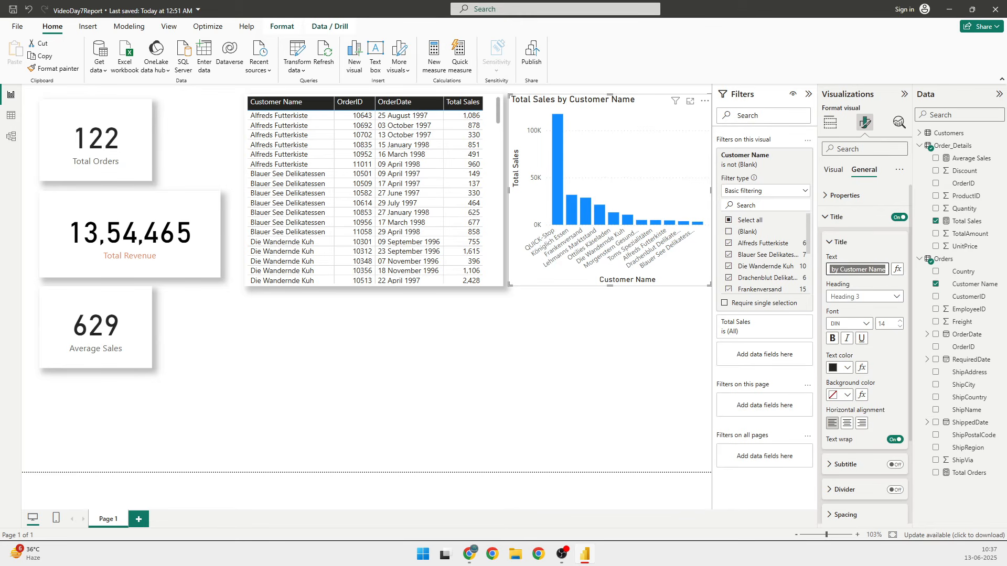
click(827, 224)
click(828, 225)
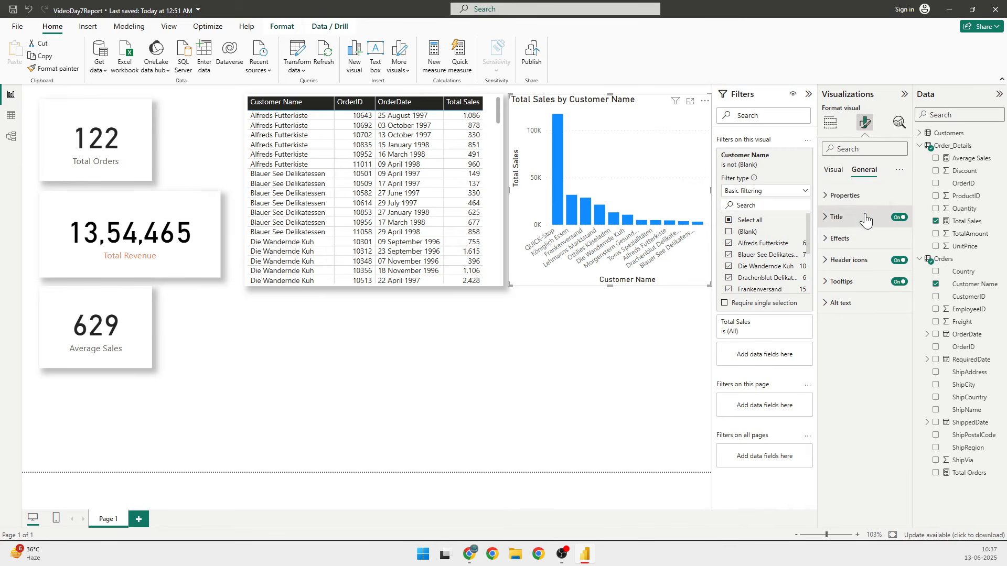
Set the column color of the Total Sales by Customer Name chart to a light orange shade for all categories.
click(835, 173)
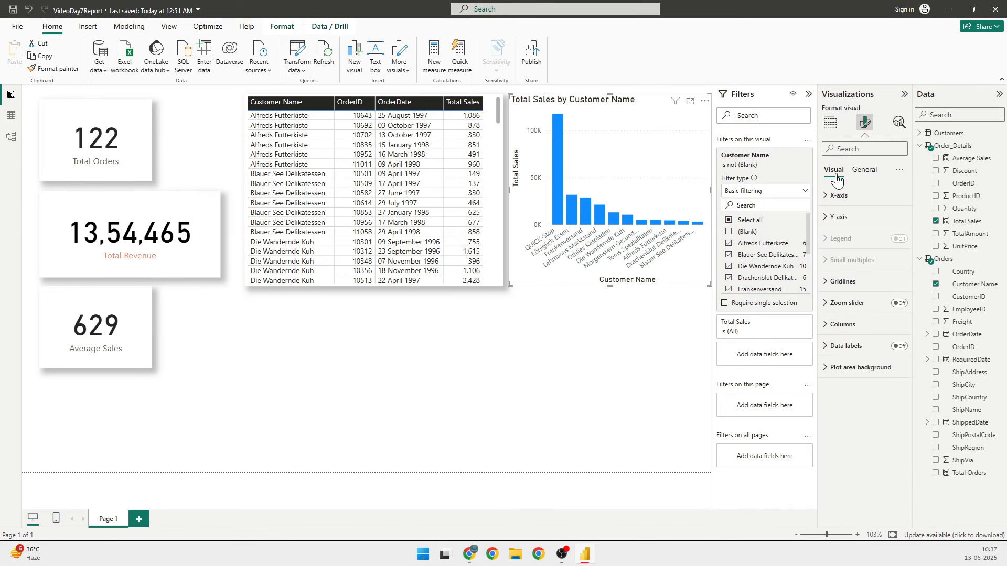
click(835, 326)
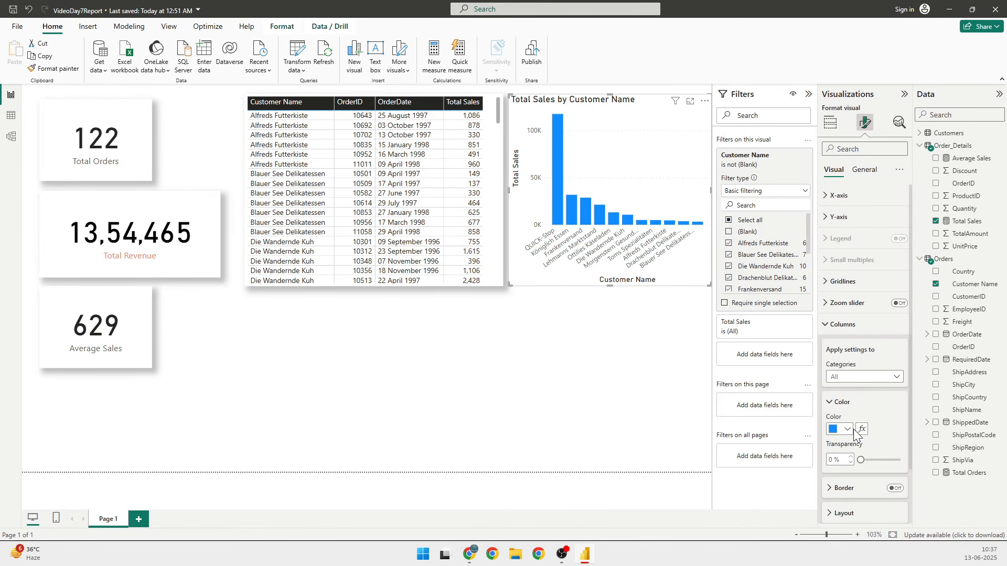
click(848, 431)
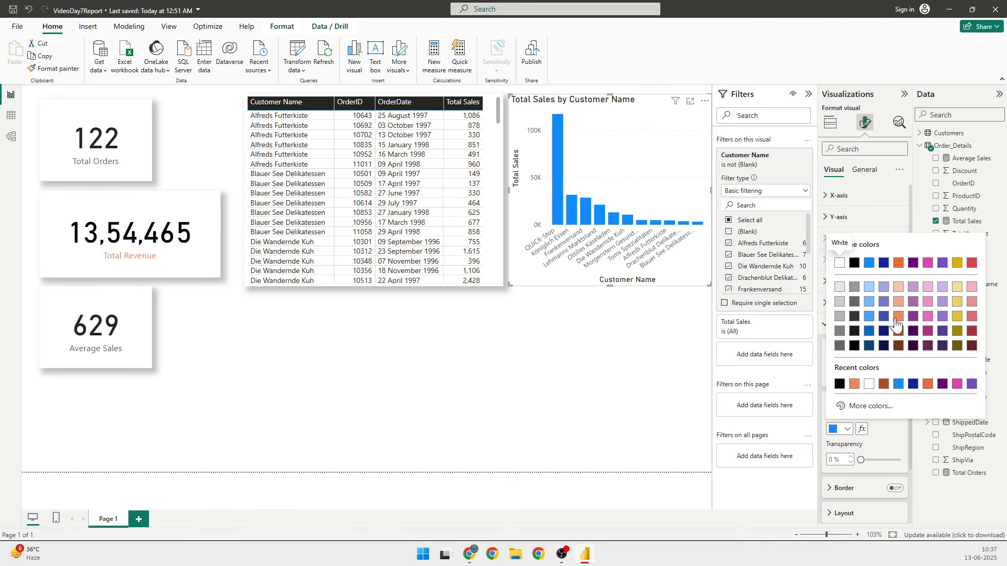
click(897, 317)
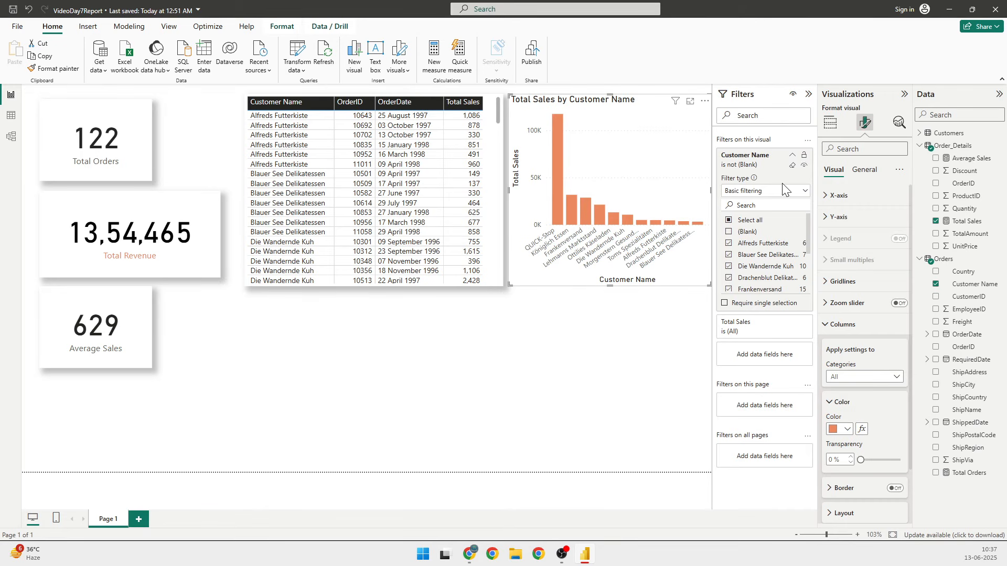
Insert an enlarged pie chart below the customer orders table, with ShipCity as legend and Total Sales as values.
click(837, 122)
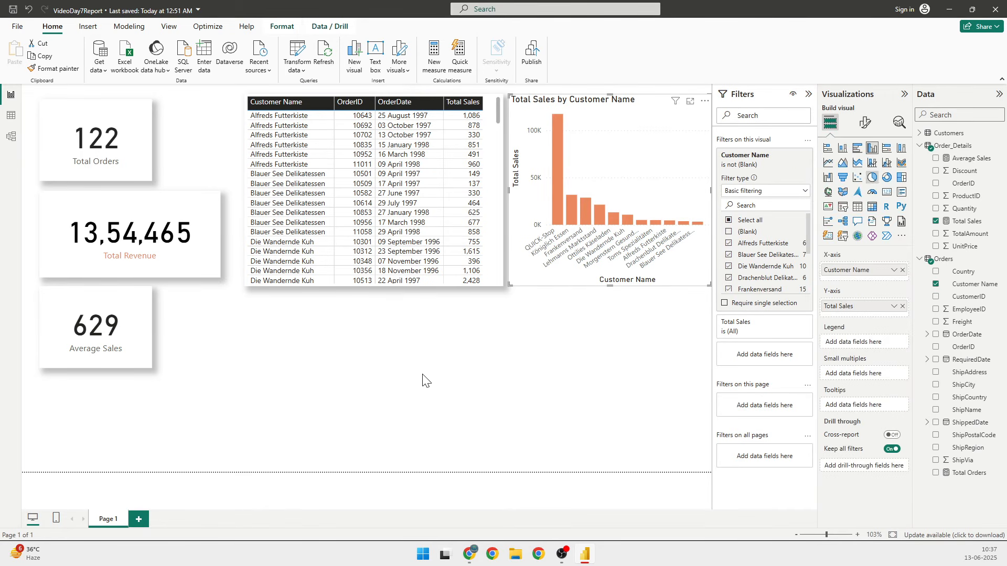
click(675, 321)
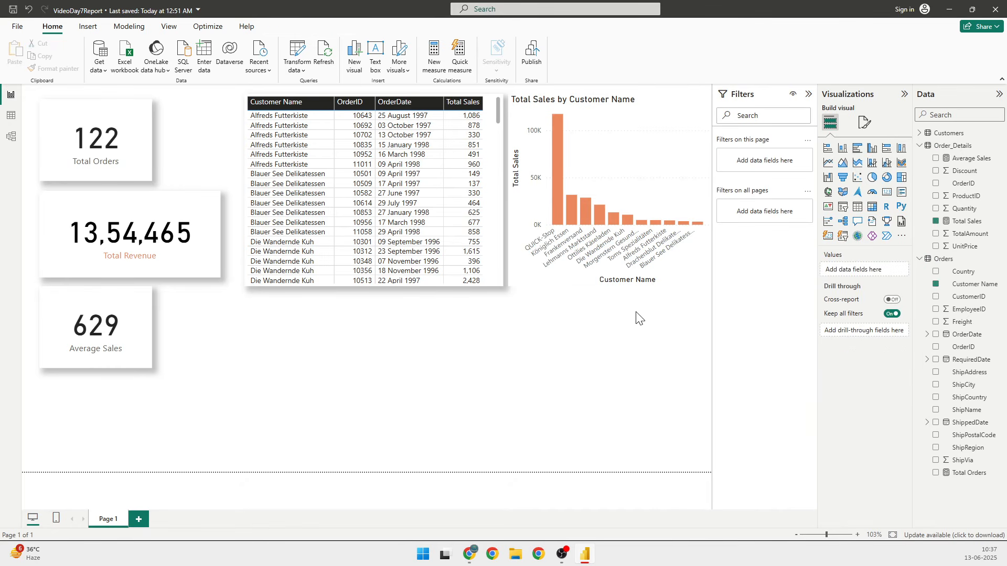
click(874, 179)
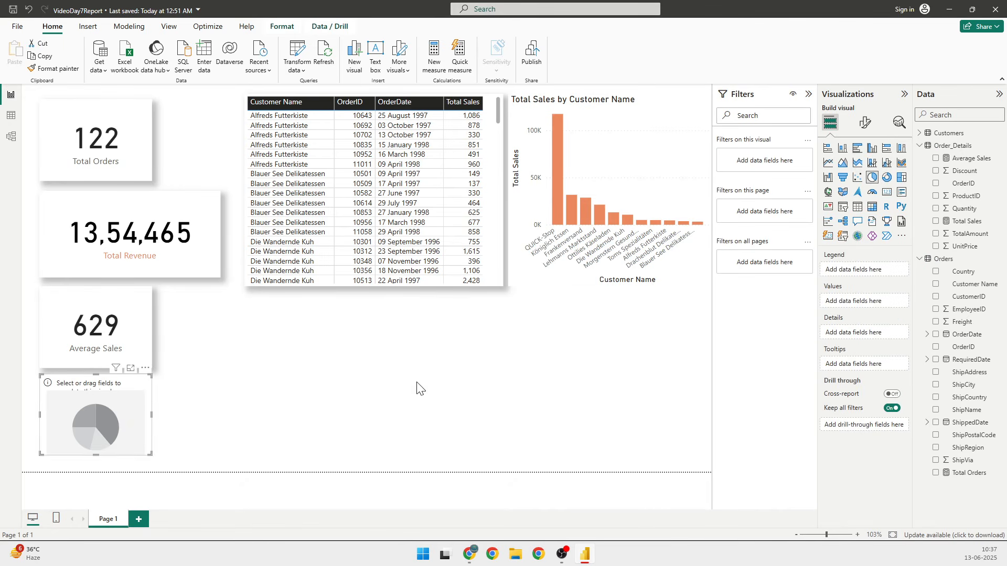
drag(120, 416, 286, 330)
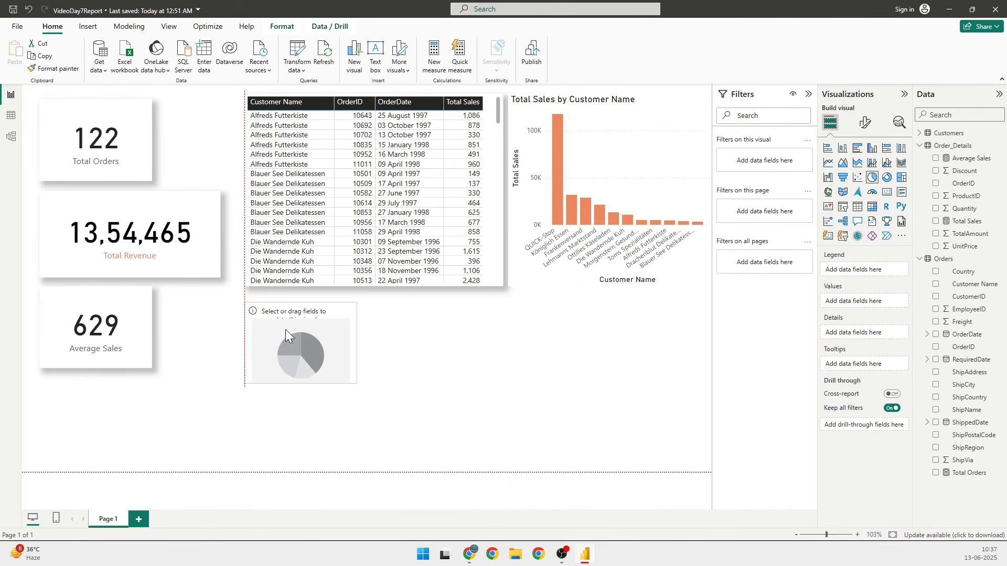
drag(356, 385, 473, 452)
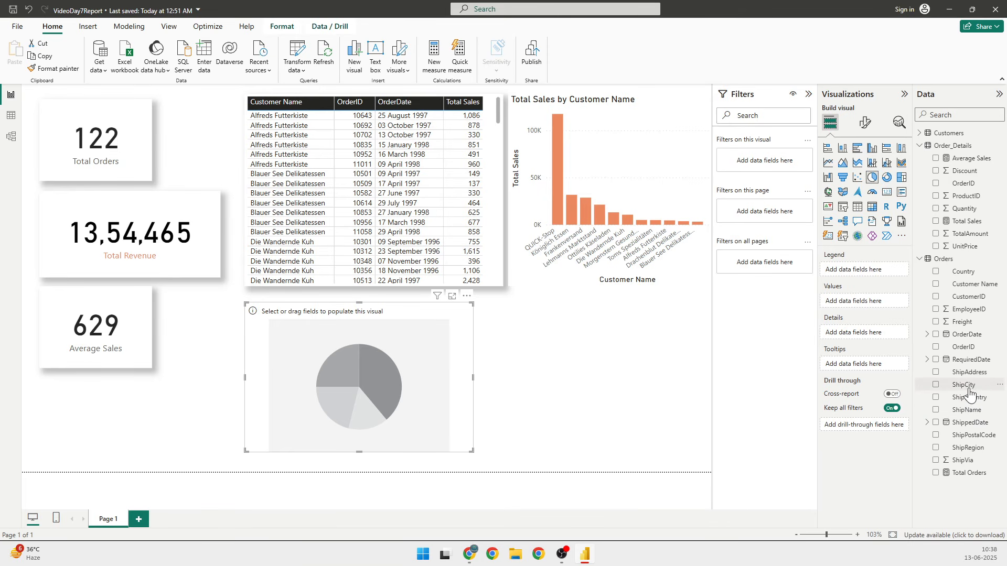
drag(969, 393, 403, 403)
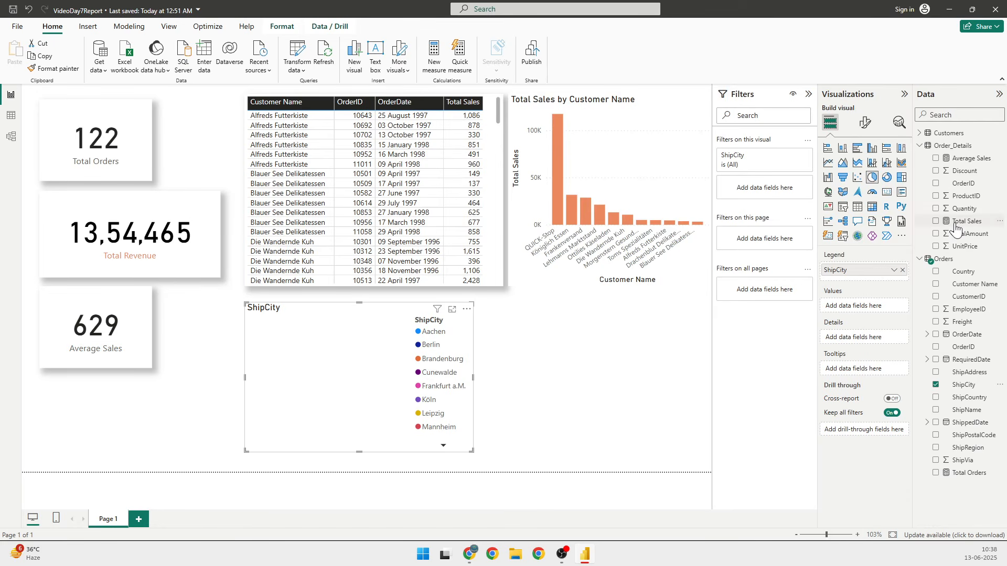
drag(956, 227, 346, 375)
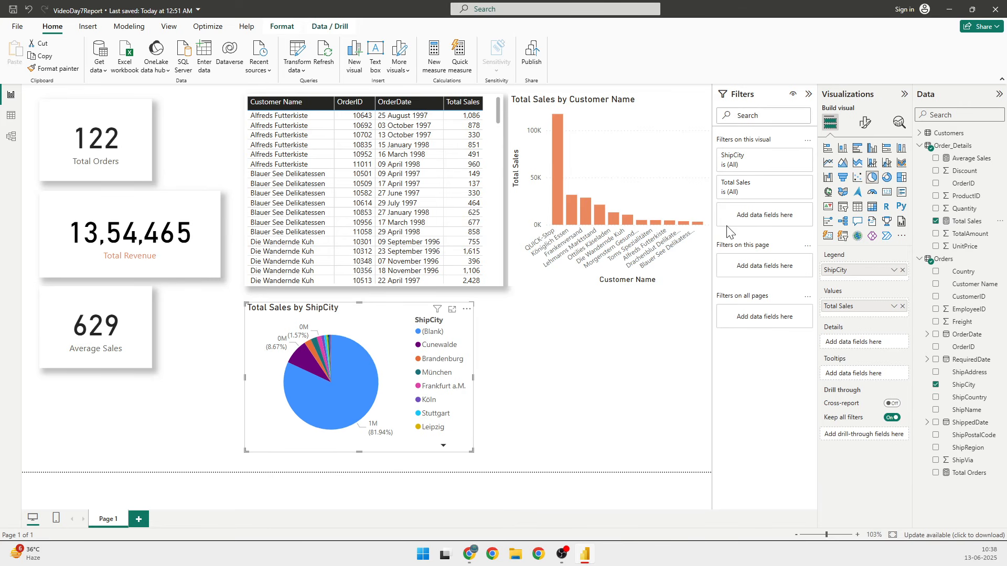
Filter the pie chart by ShipCity to include every city except (Blank), and deselect the chart.
click(792, 183)
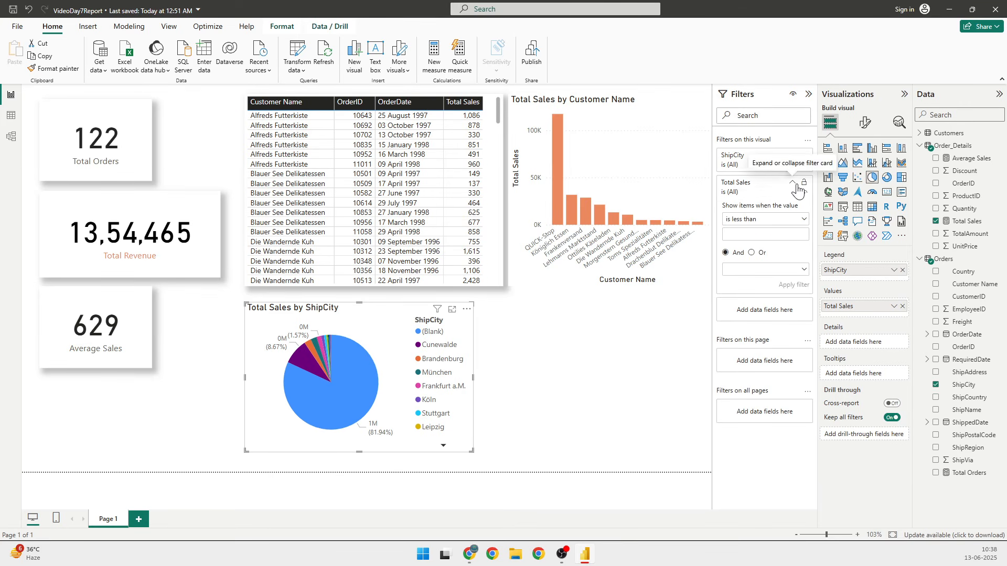
click(793, 183)
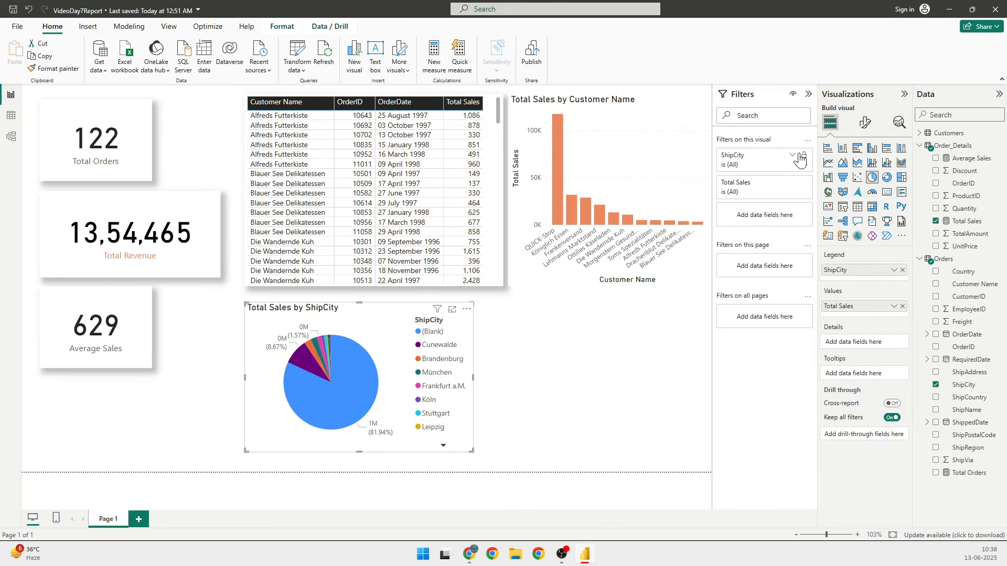
click(792, 157)
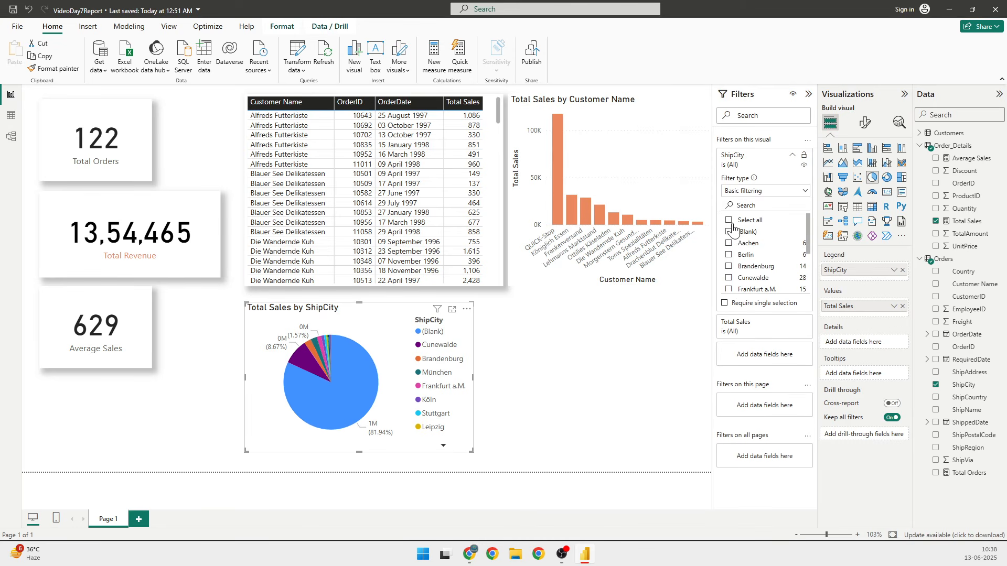
click(728, 232)
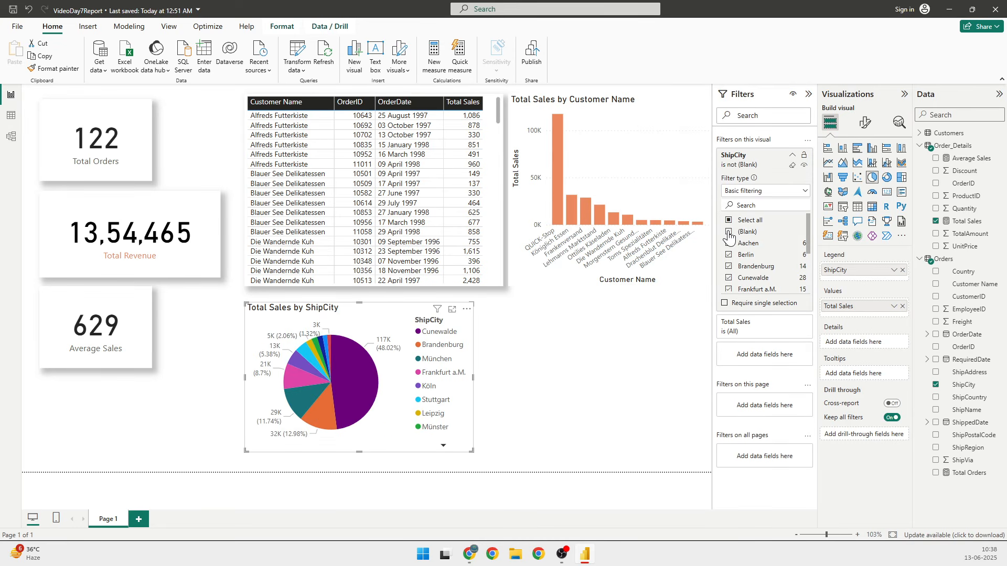
click(623, 388)
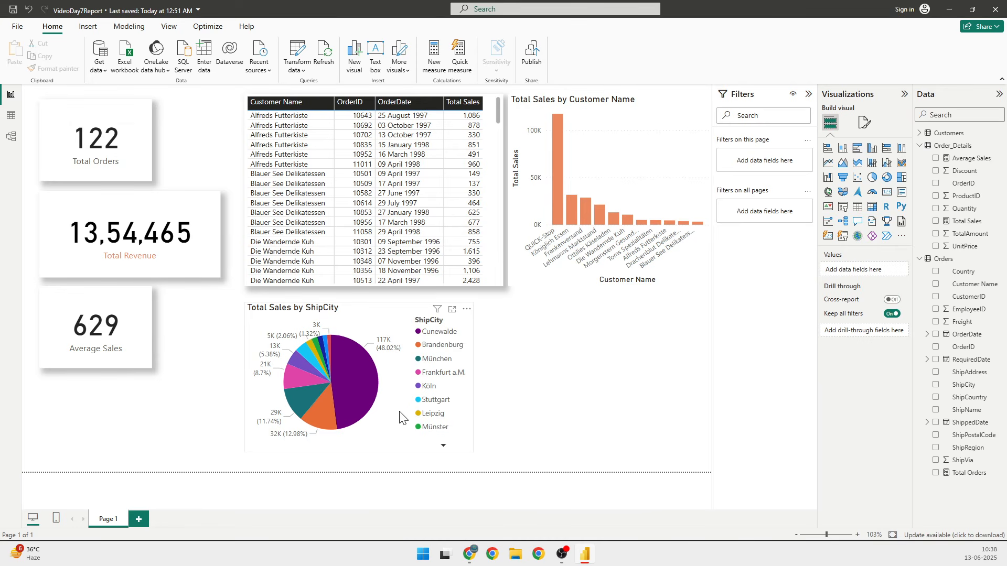
Narrow the Total Sales by Customer Name column chart slightly and turn on its shadow effect.
click(624, 177)
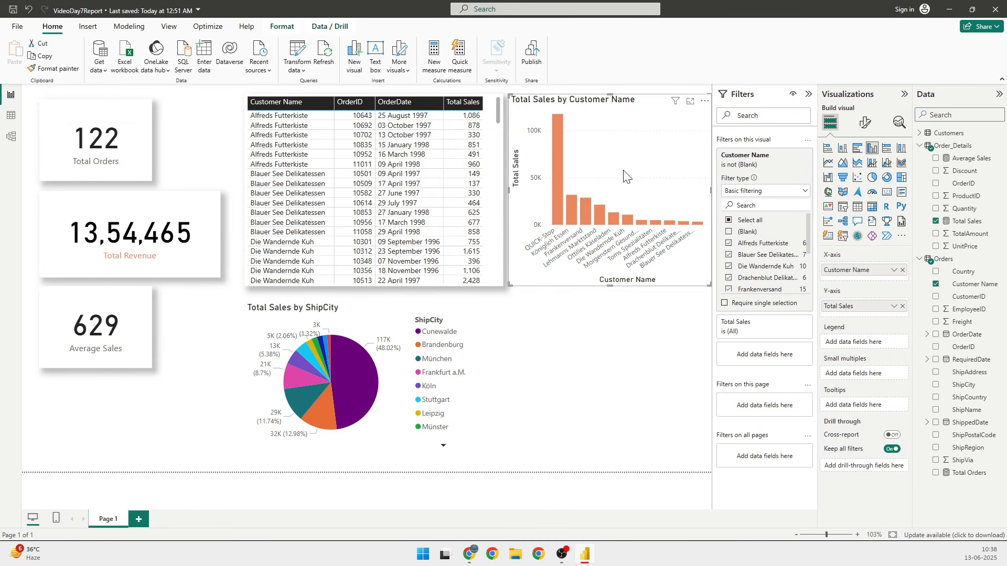
drag(711, 190, 700, 189)
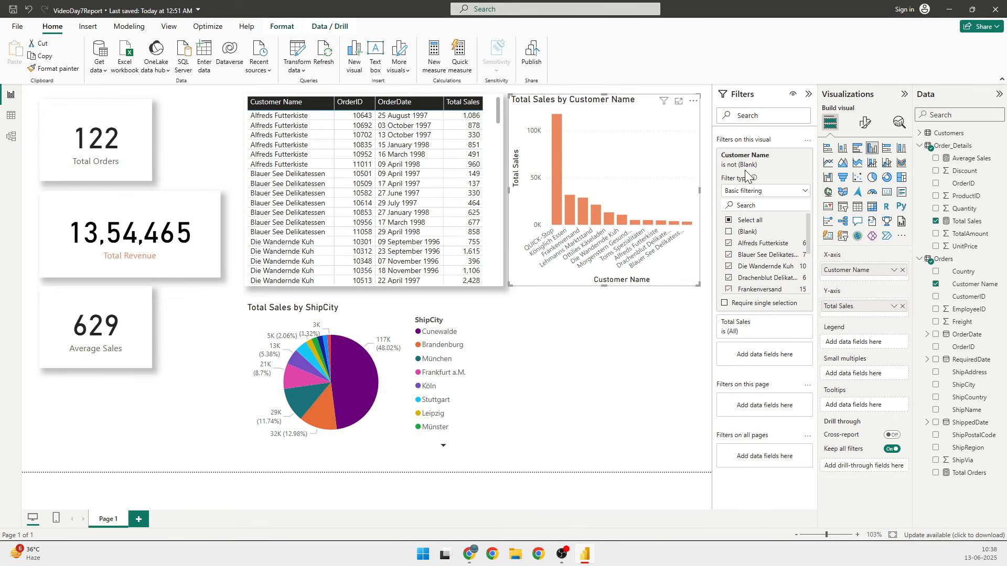
click(864, 125)
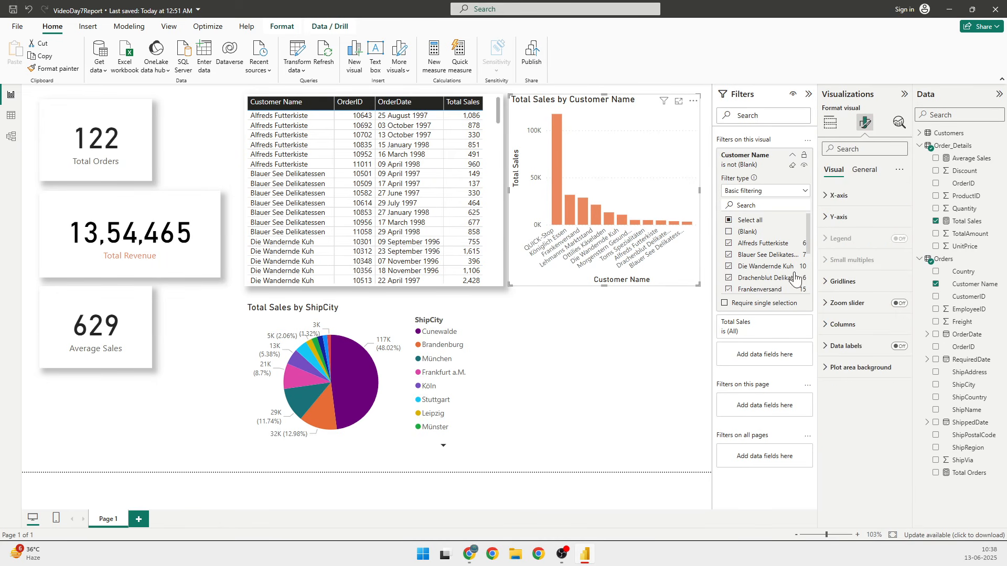
click(864, 170)
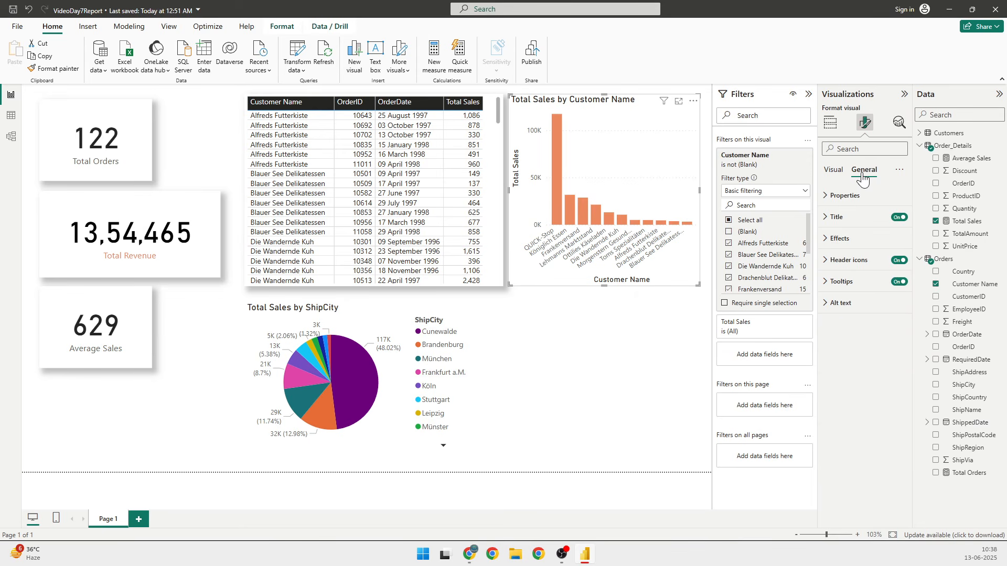
click(840, 239)
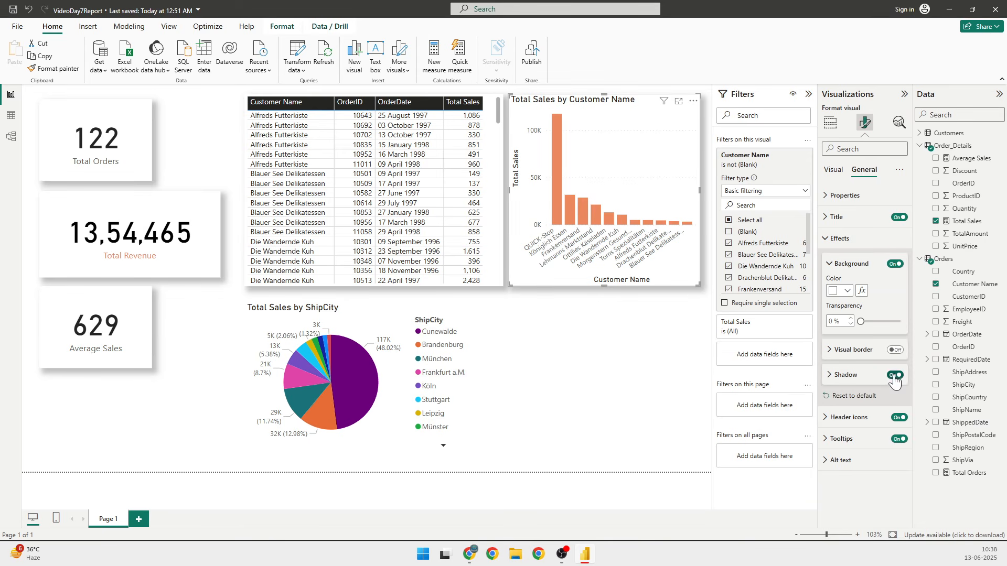
Turn on the shadow effect for the Total Sales by ShipCity pie chart and deselect it.
click(408, 388)
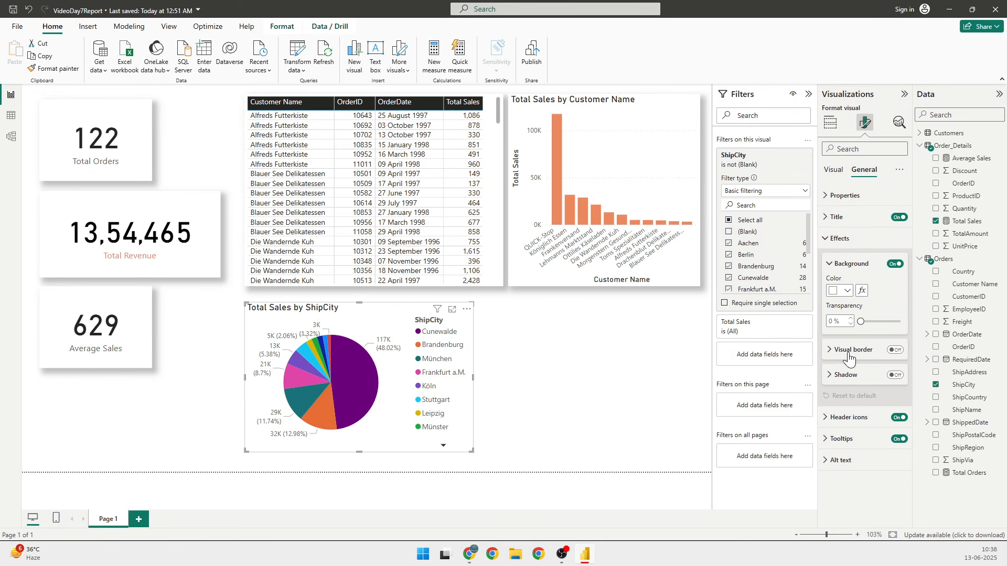
click(895, 375)
click(646, 404)
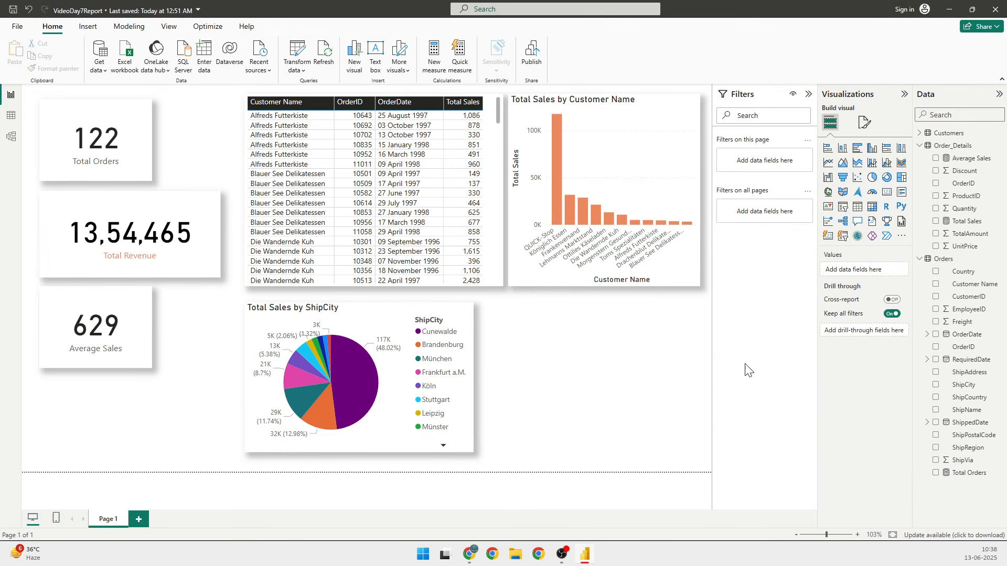
double_click(611, 355)
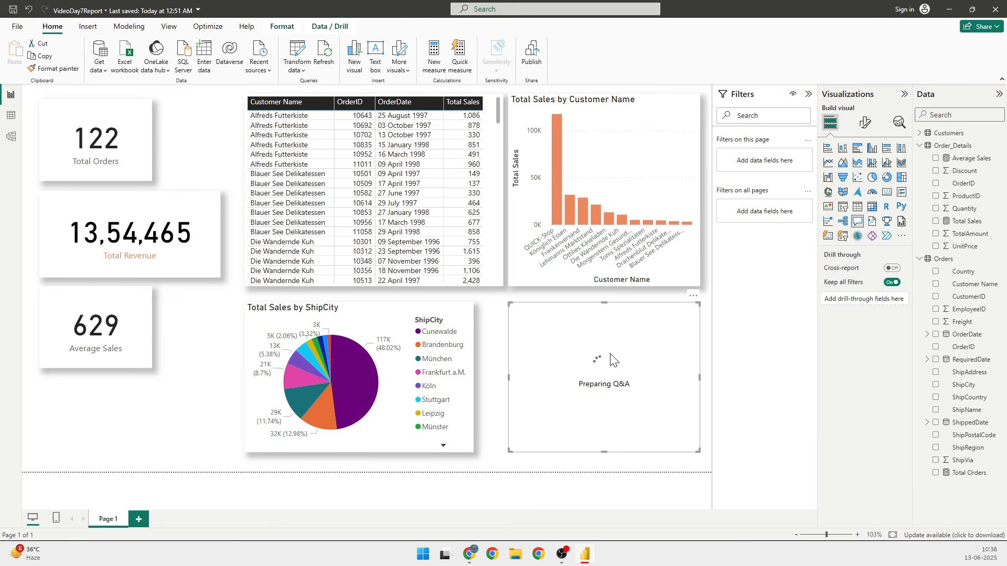
click(693, 295)
click(722, 313)
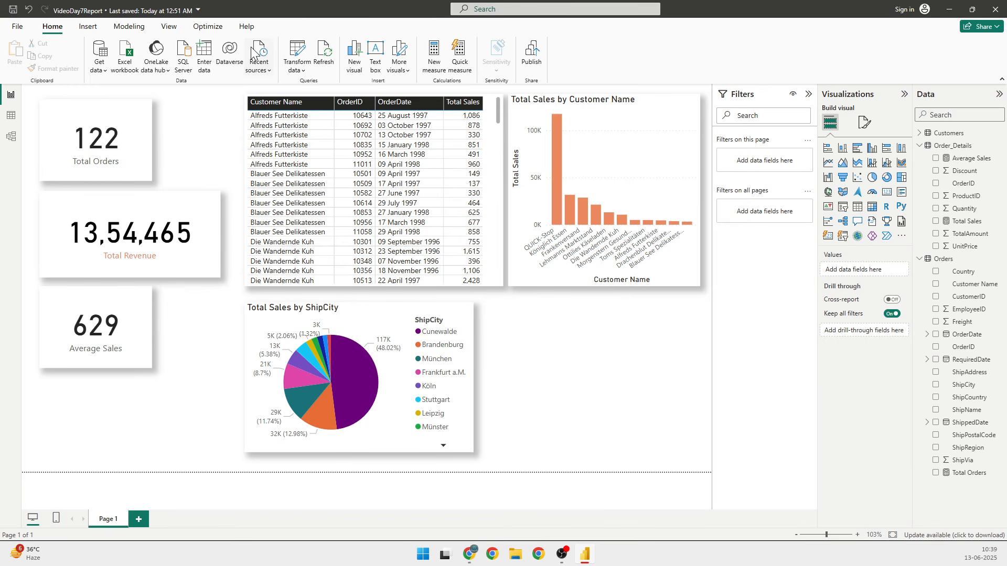
Review the page formatting options, including the page information settings for the name, tooltip use and Q&A.
click(169, 26)
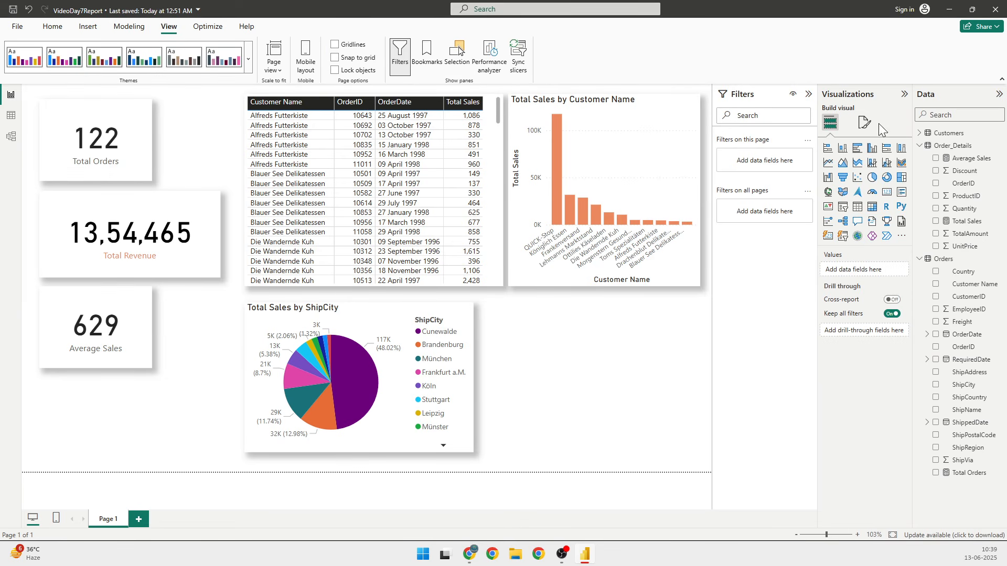
click(864, 124)
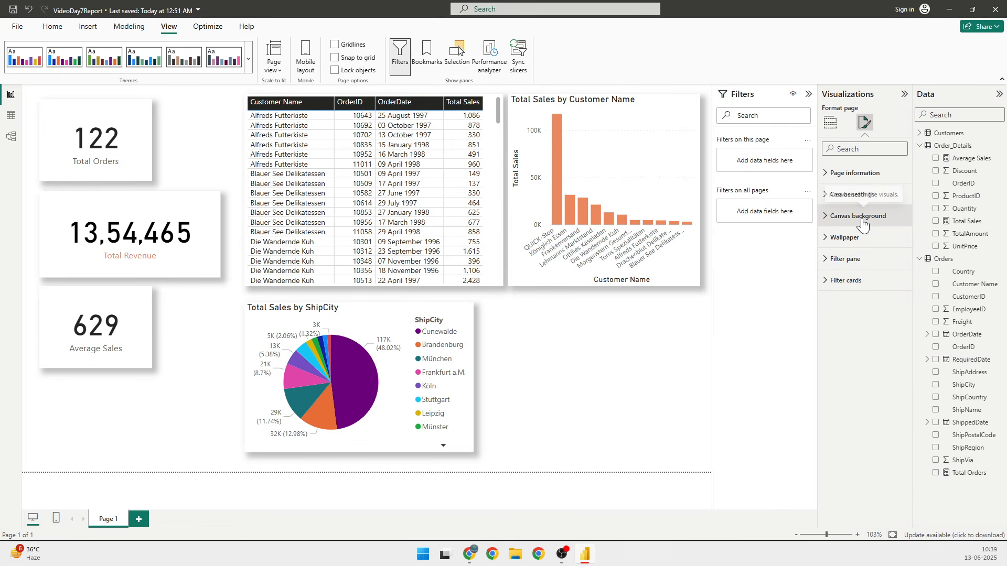
click(824, 175)
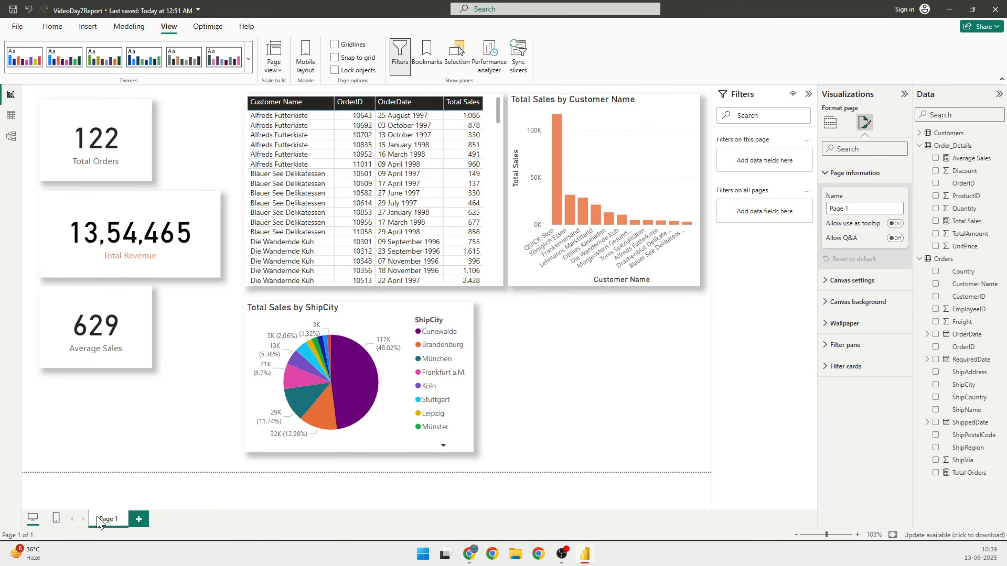
click(828, 174)
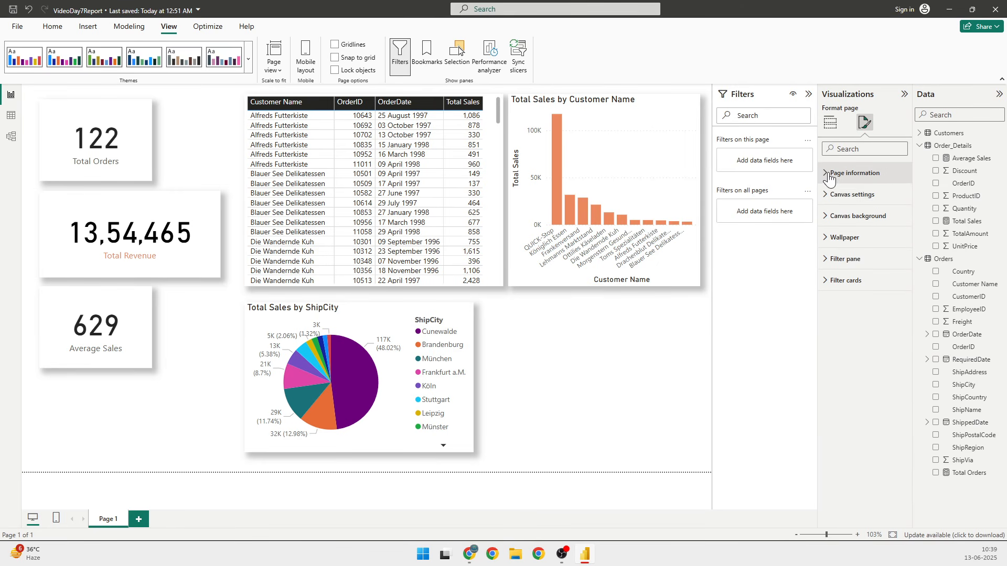
Try the Letter canvas type for the page and set it back to 16:9.
click(827, 195)
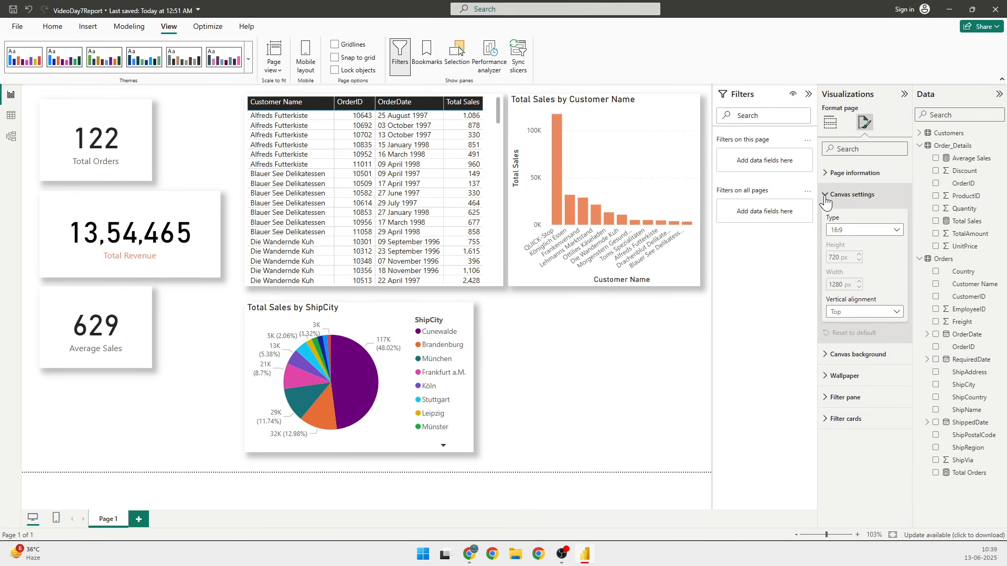
click(900, 231)
click(870, 269)
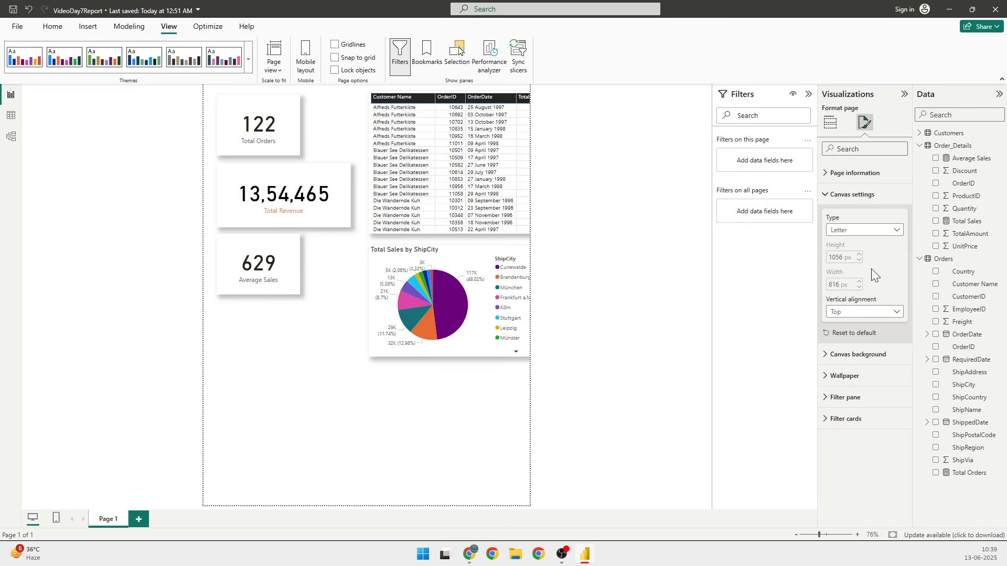
click(874, 230)
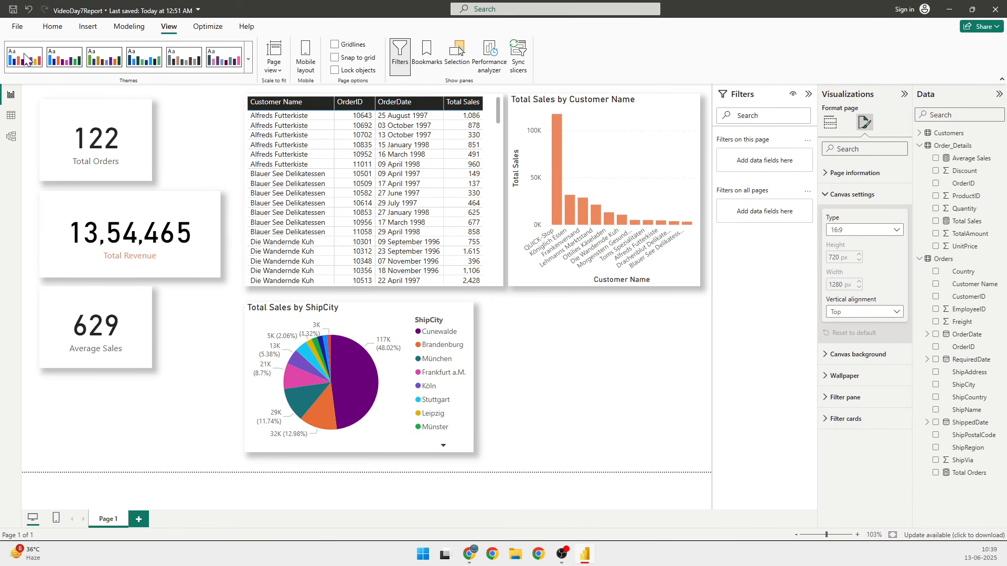
Save a copy of the report in the Demo folder as VideoDay8Report.pbix.
click(18, 27)
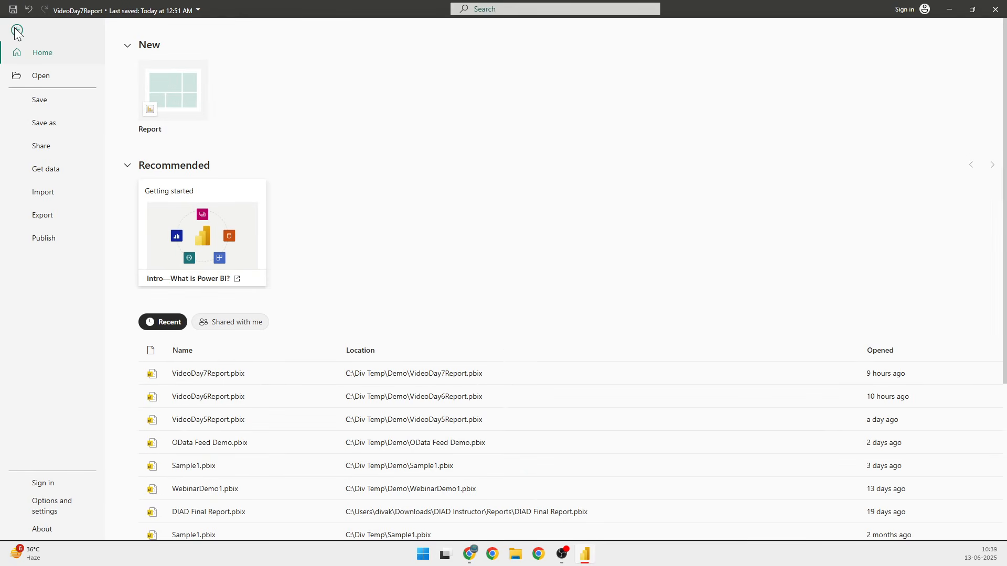
click(39, 123)
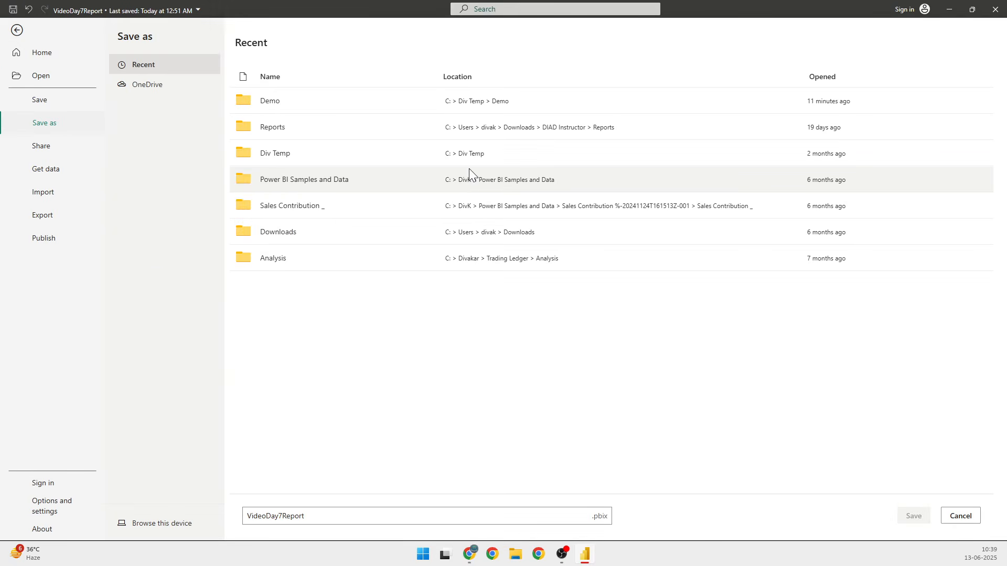
click(182, 525)
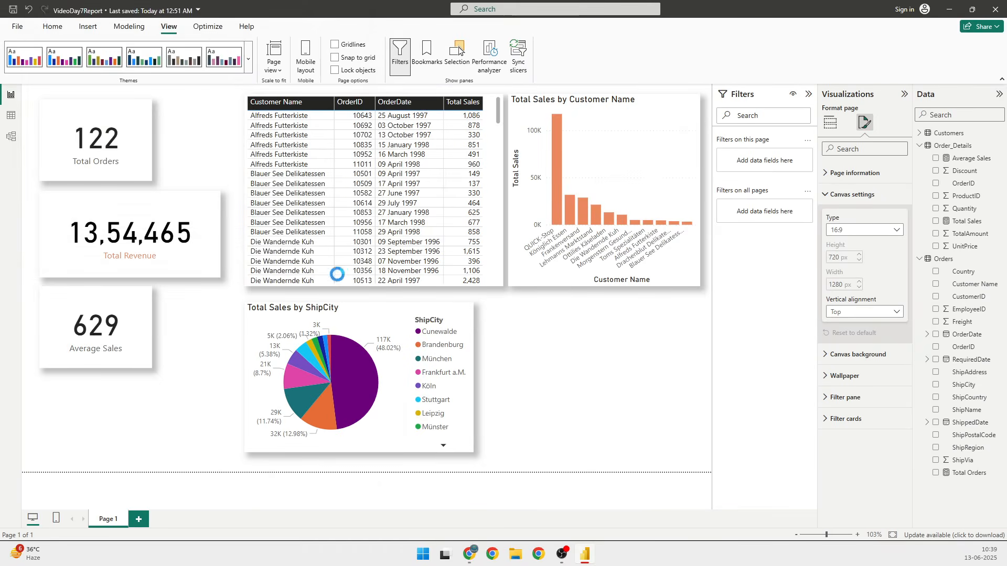
click(101, 174)
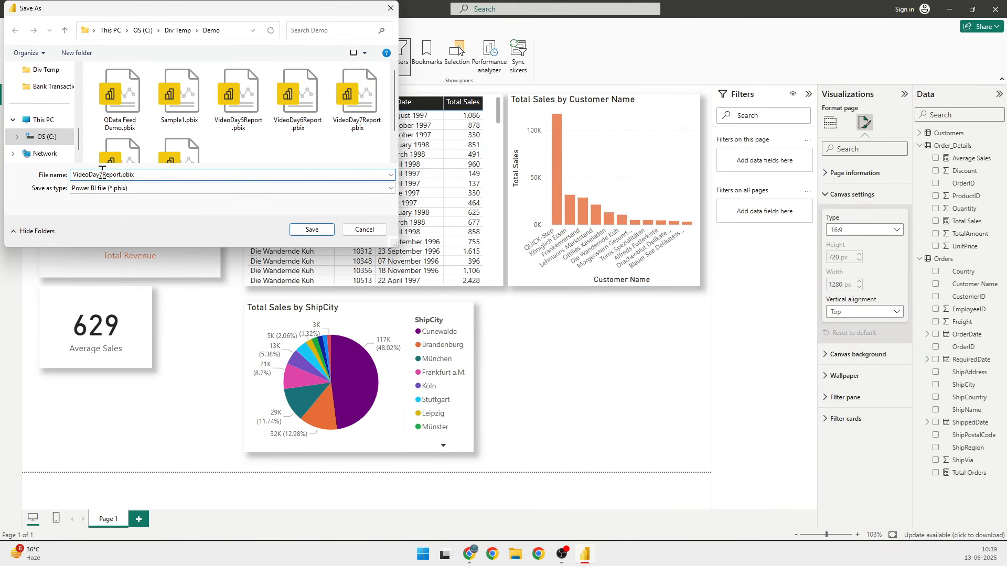
key(BackSpace)
text(8)
click(310, 231)
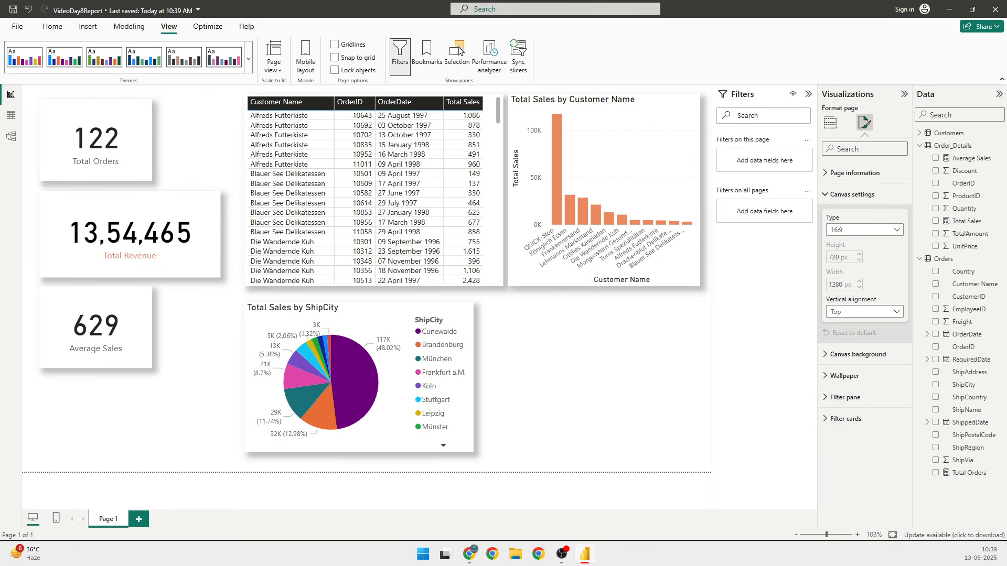
key(alt+Tab)
click(473, 553)
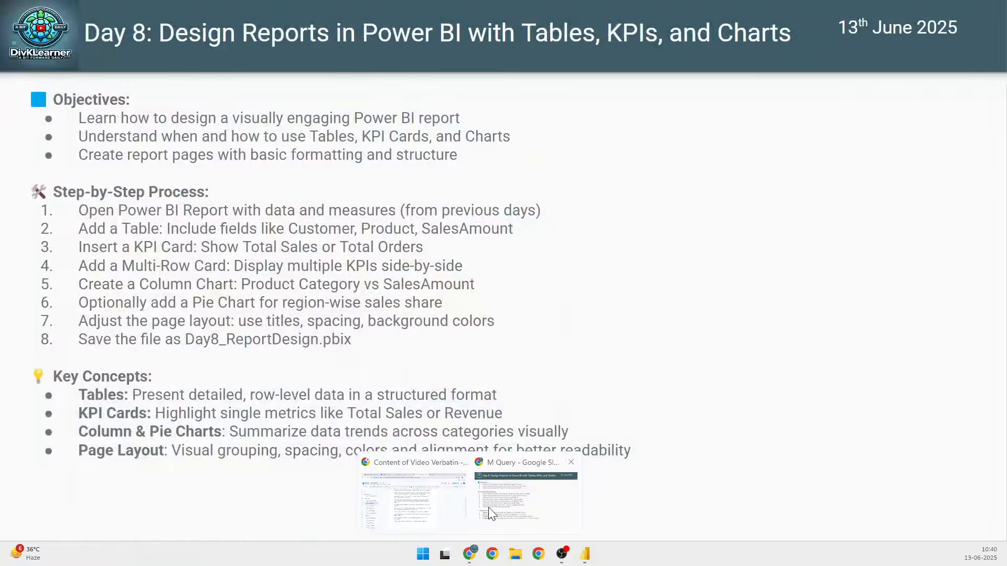
click(488, 508)
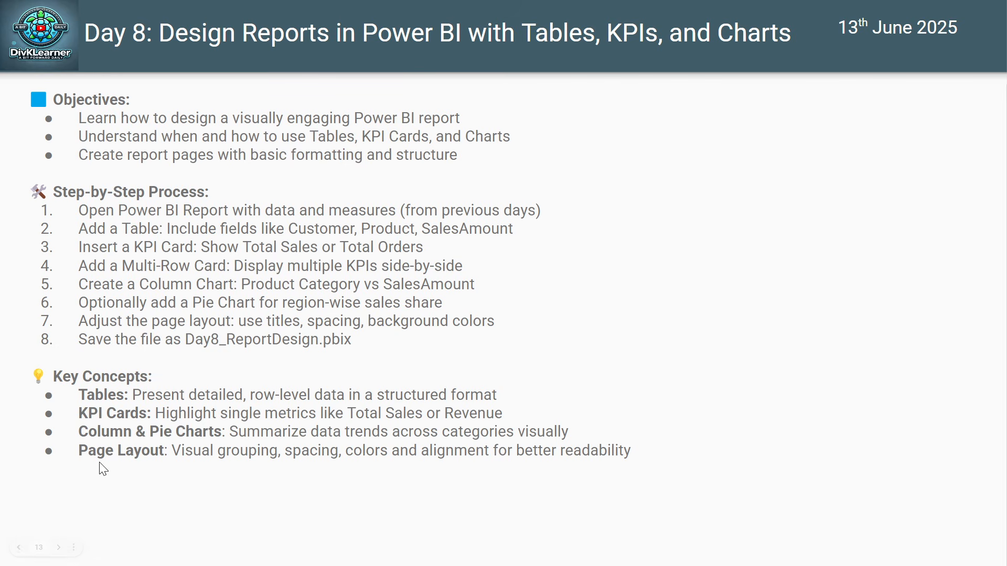
click(706, 299)
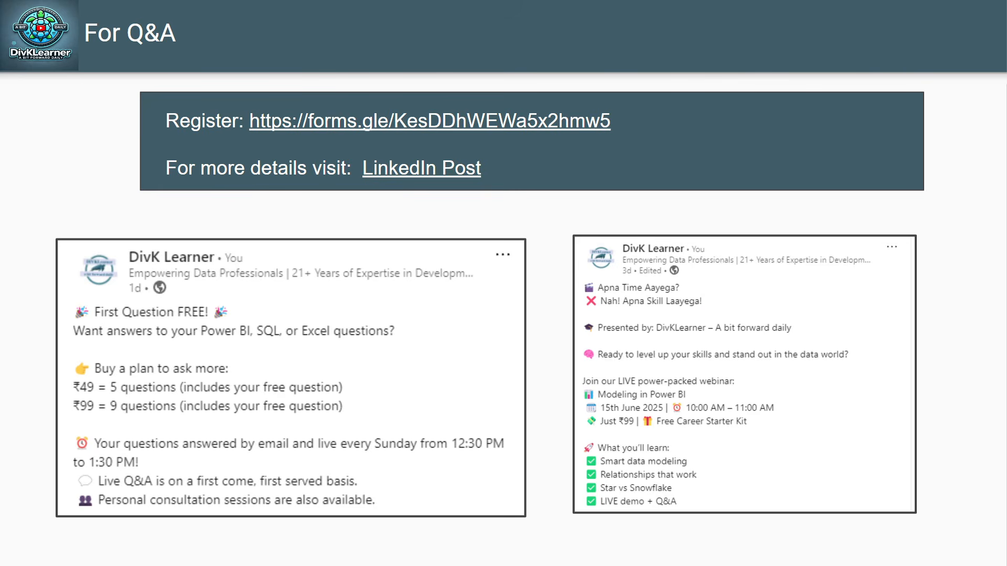